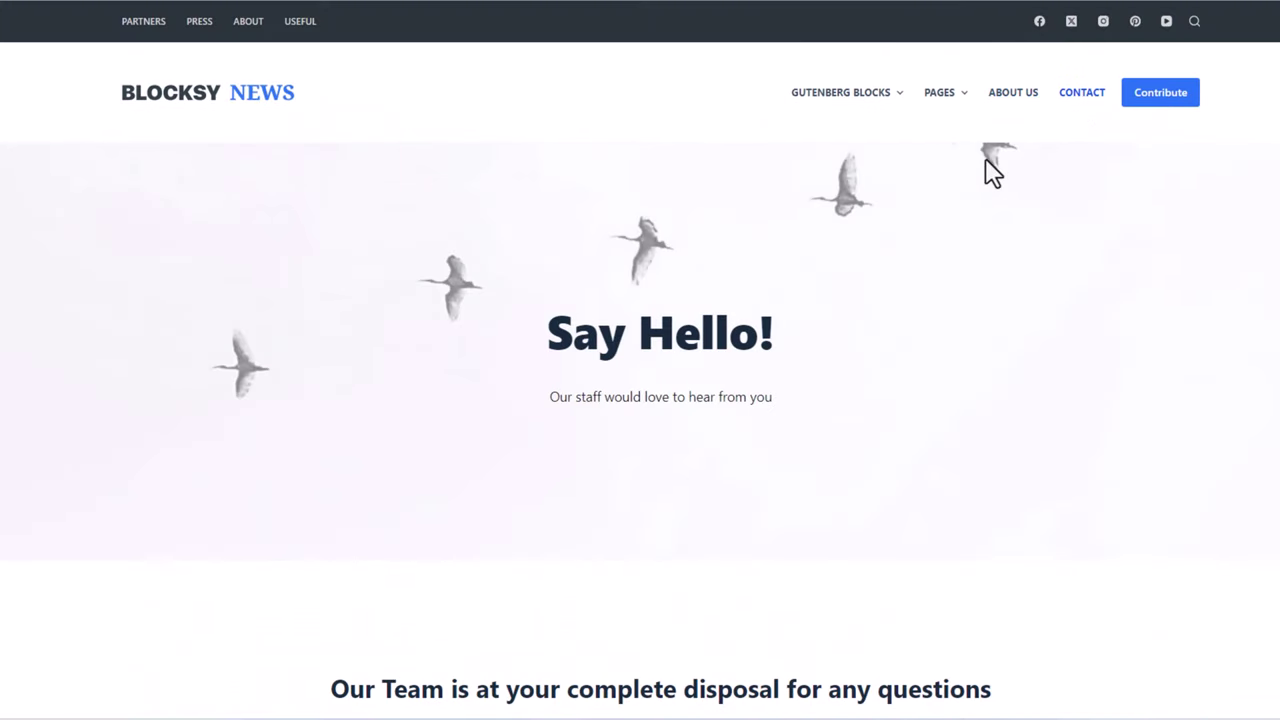
# - Scroll down and back up through the demo Contact page before moving to the test site
pyautogui.scroll(-15, 693, 260)
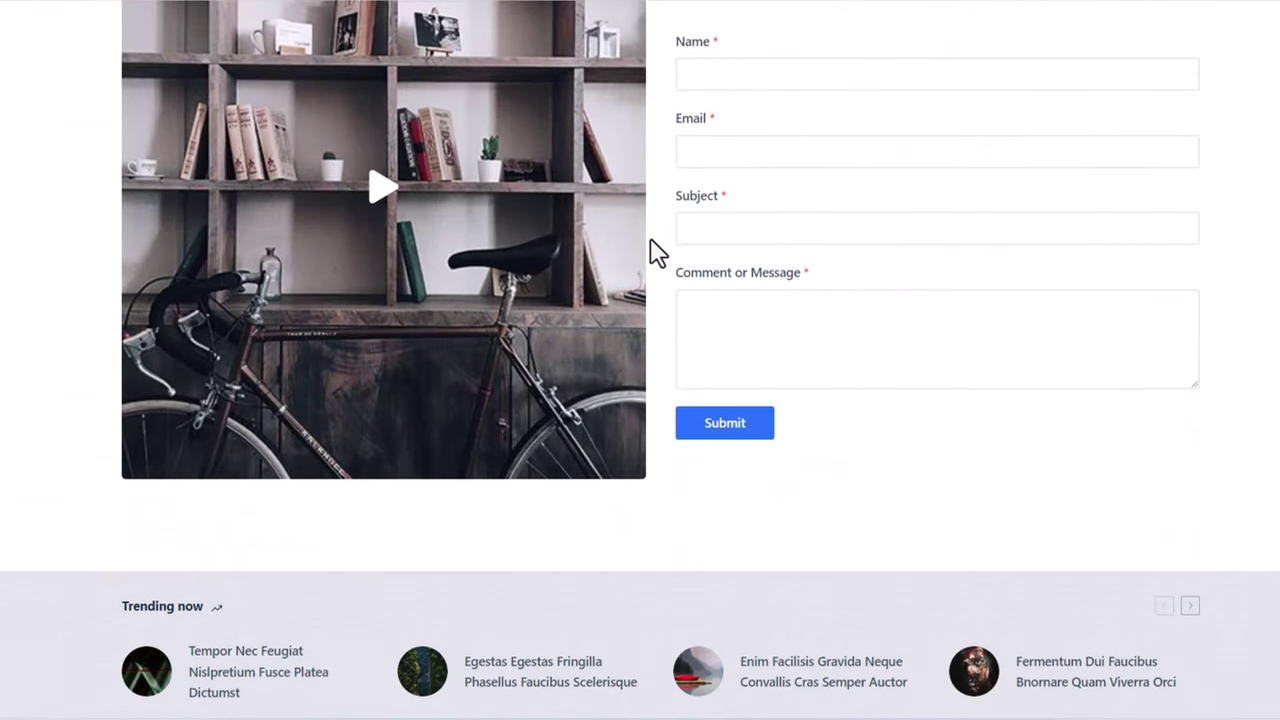
pyautogui.scroll(-2, 655, 250)
pyautogui.scroll(17, 655, 253)
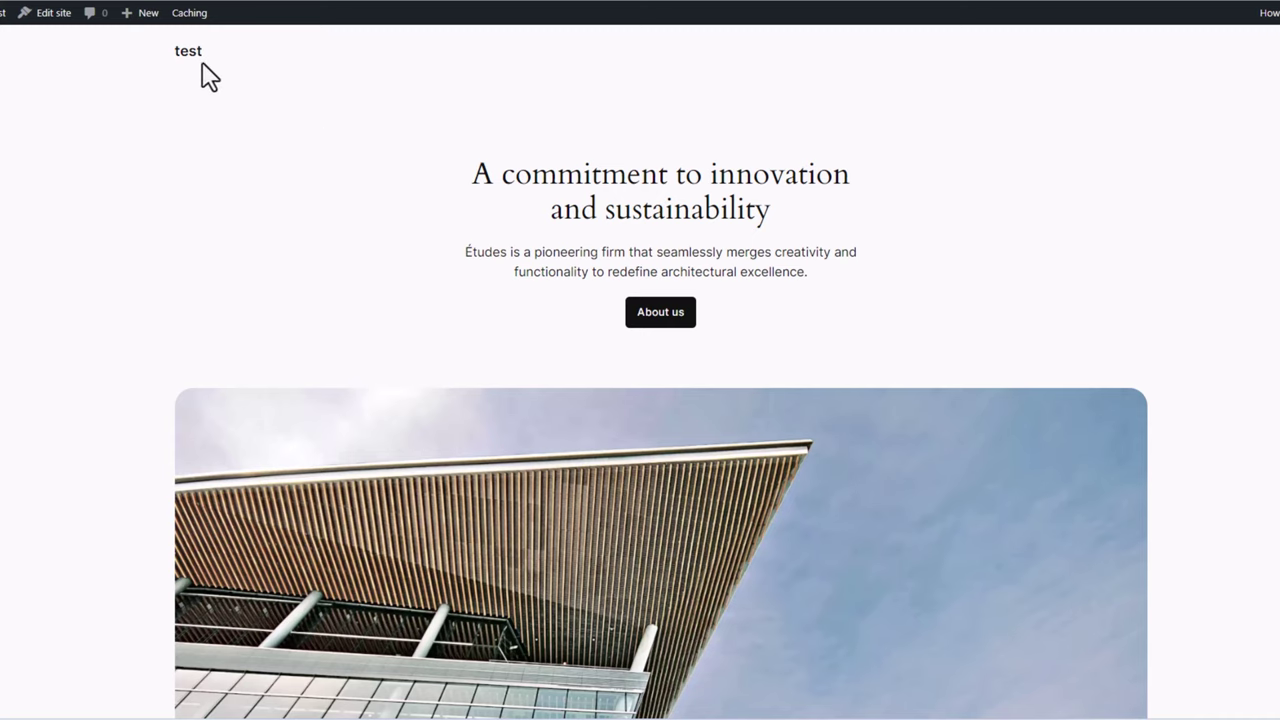
# - Highlight the 'test' site title on the front page, then go to the wp-admin Dashboard
pyautogui.moveTo(221, 51); pyautogui.dragTo(87, 72)
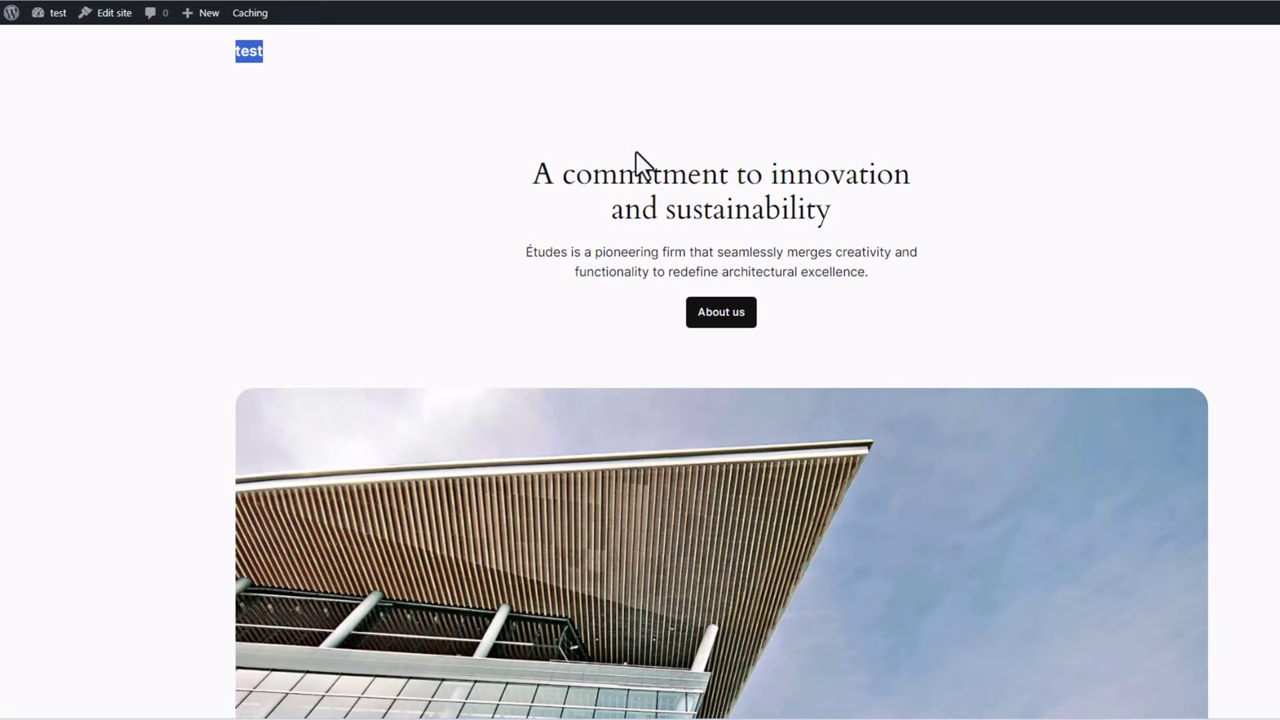
pyautogui.scroll(-8, 541, 315)
pyautogui.scroll(8, 543, 300)
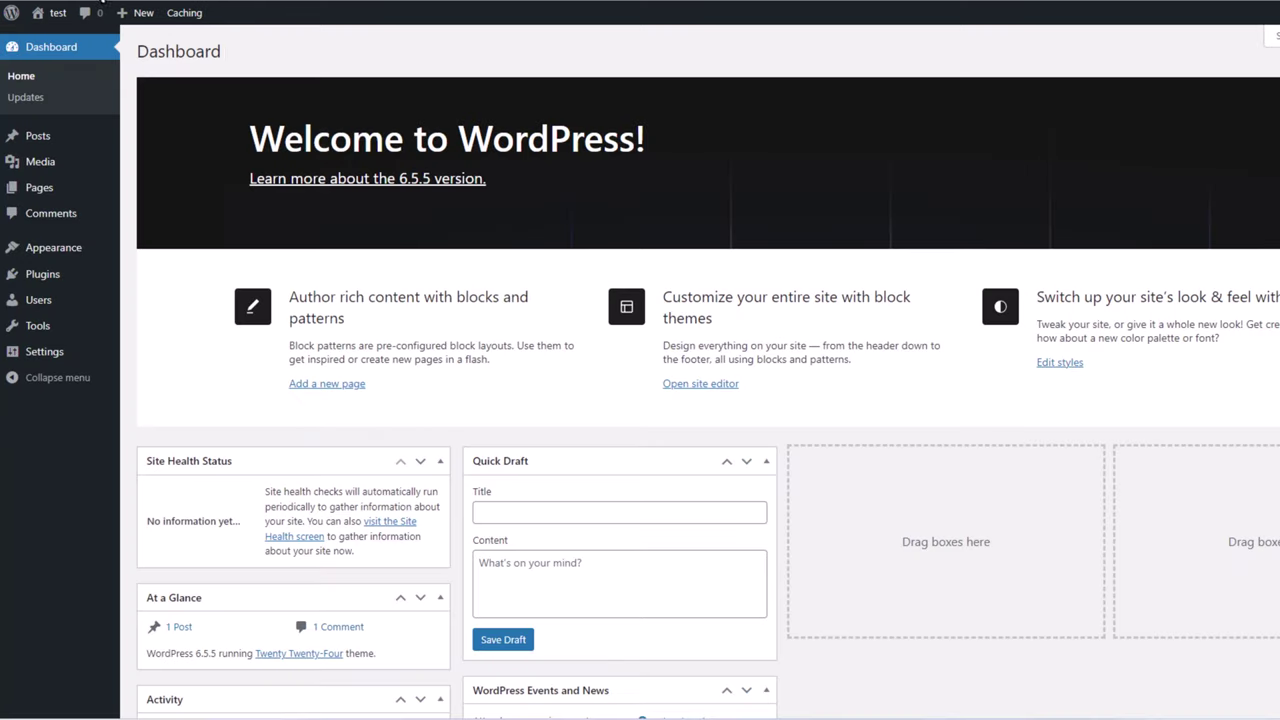
# - Go to the installed themes list at 125% zoom and start adding a new theme
pyautogui.moveTo(52, 262)
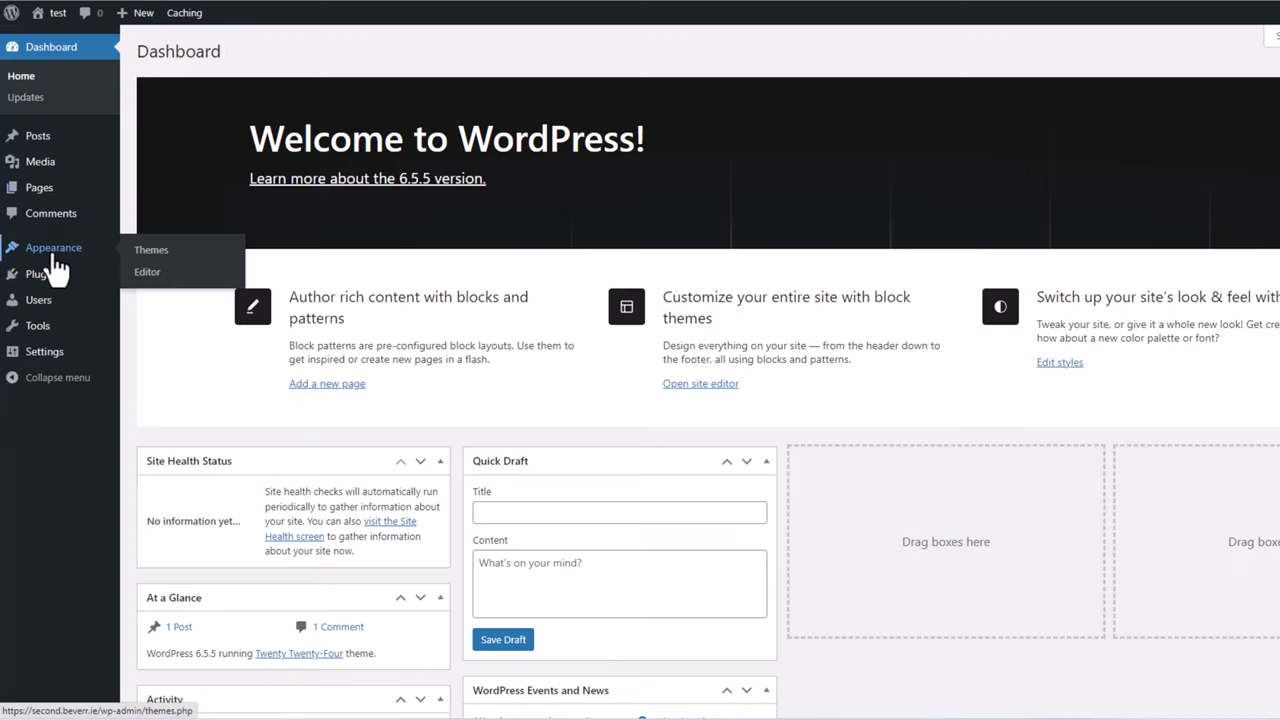
pyautogui.click(194, 256)
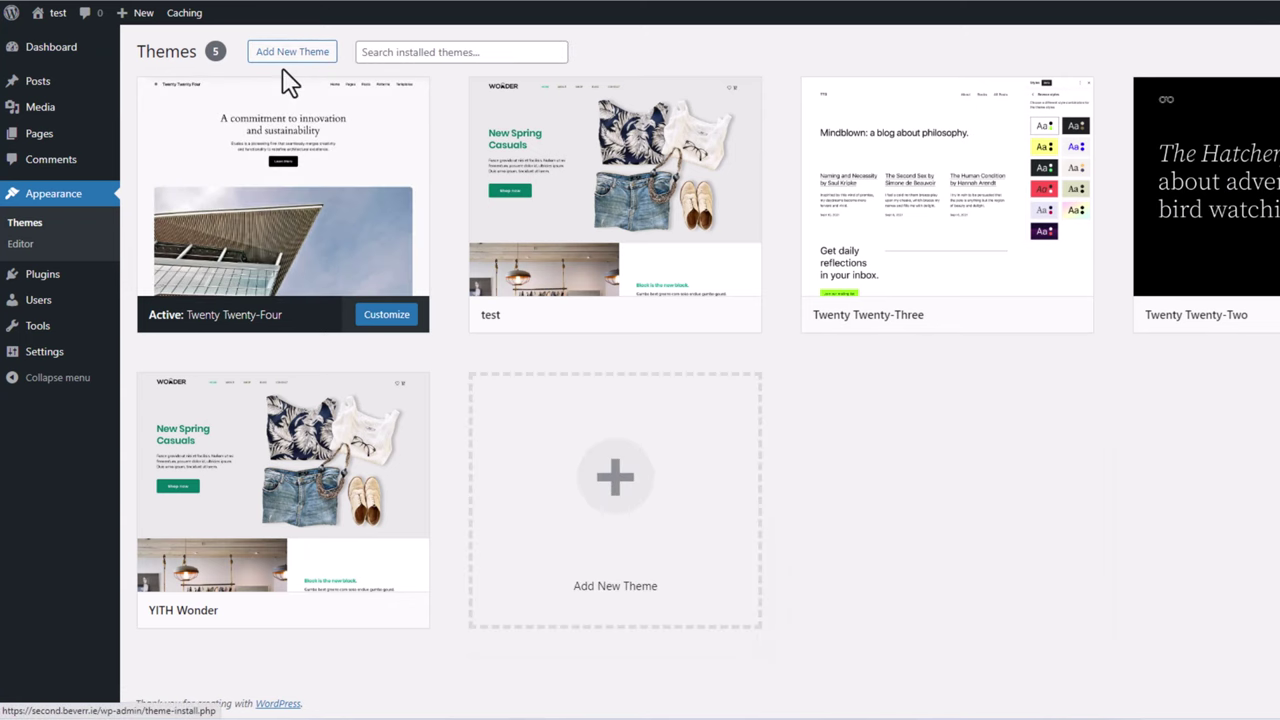
pyautogui.hotkey('ctrl', '+')
pyautogui.hotkey('ctrl', '+')
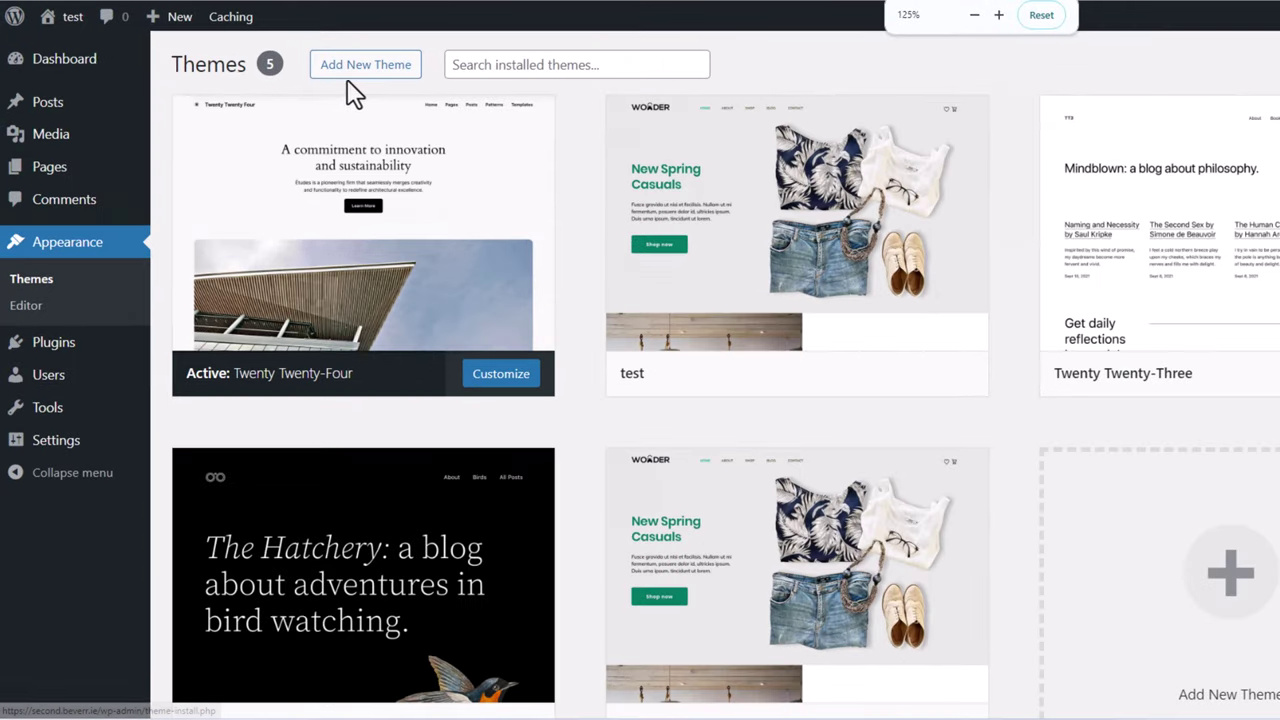
pyautogui.click(350, 70)
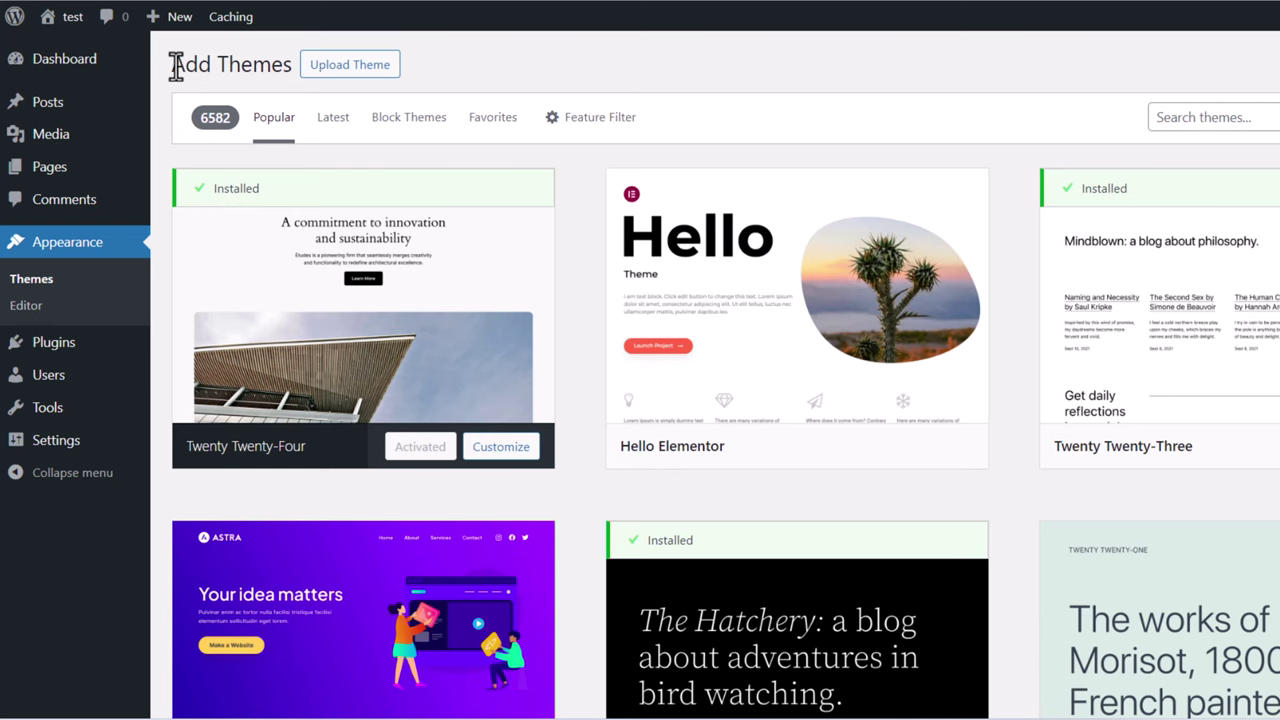
pyautogui.moveTo(176, 66); pyautogui.dragTo(328, 82)
# - Upload the blocksy.2.0.57.zip theme file and install it
pyautogui.click(328, 82)
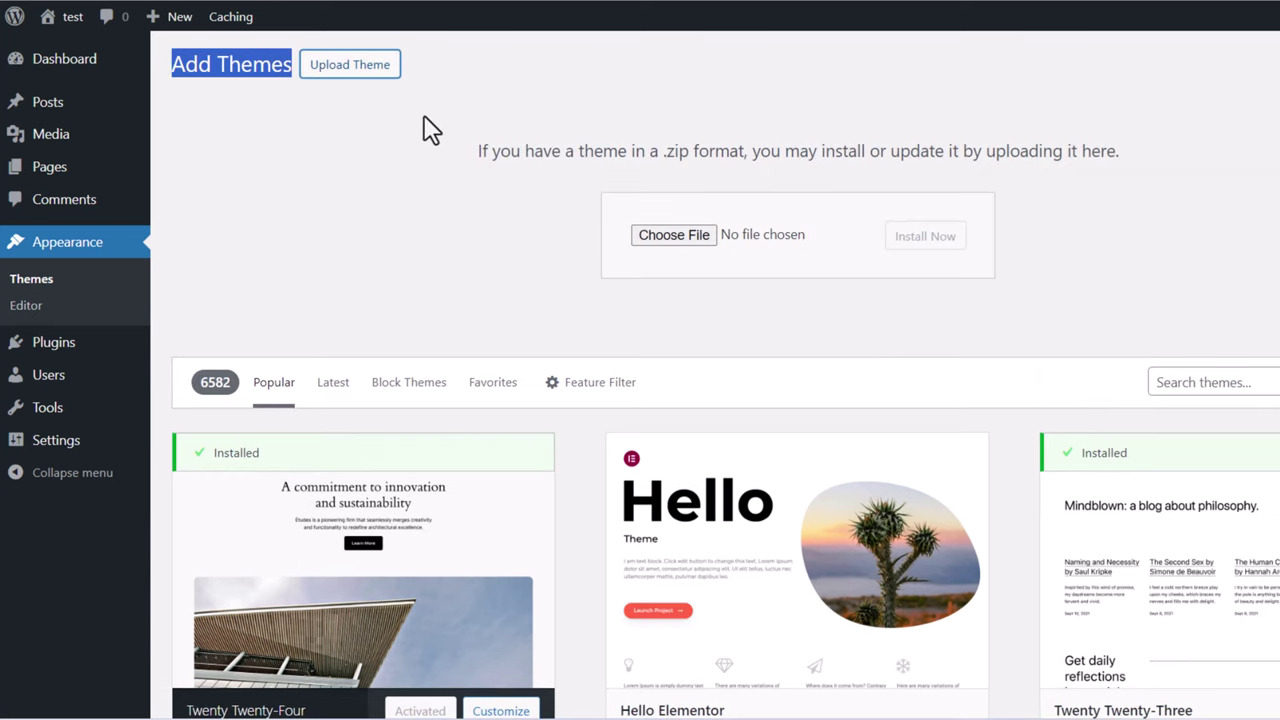
pyautogui.click(660, 246)
pyautogui.scroll(-1, 488, 250)
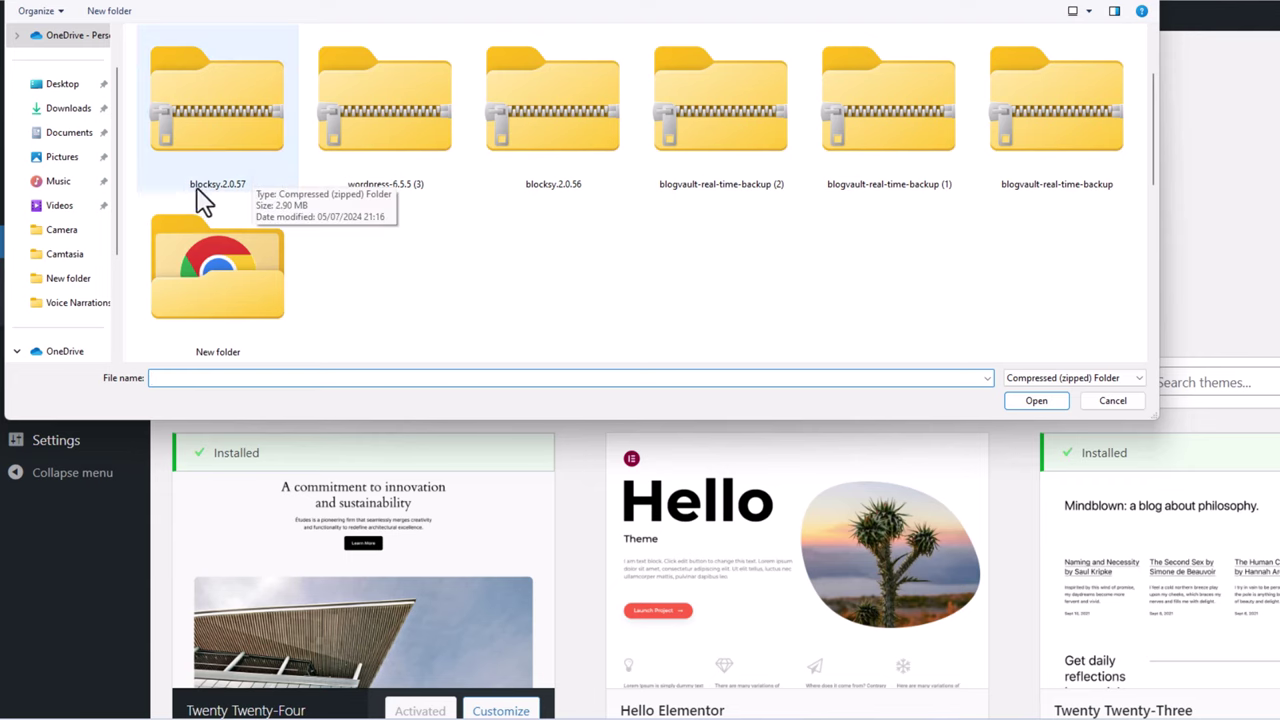
pyautogui.click(212, 118)
pyautogui.click(1012, 395)
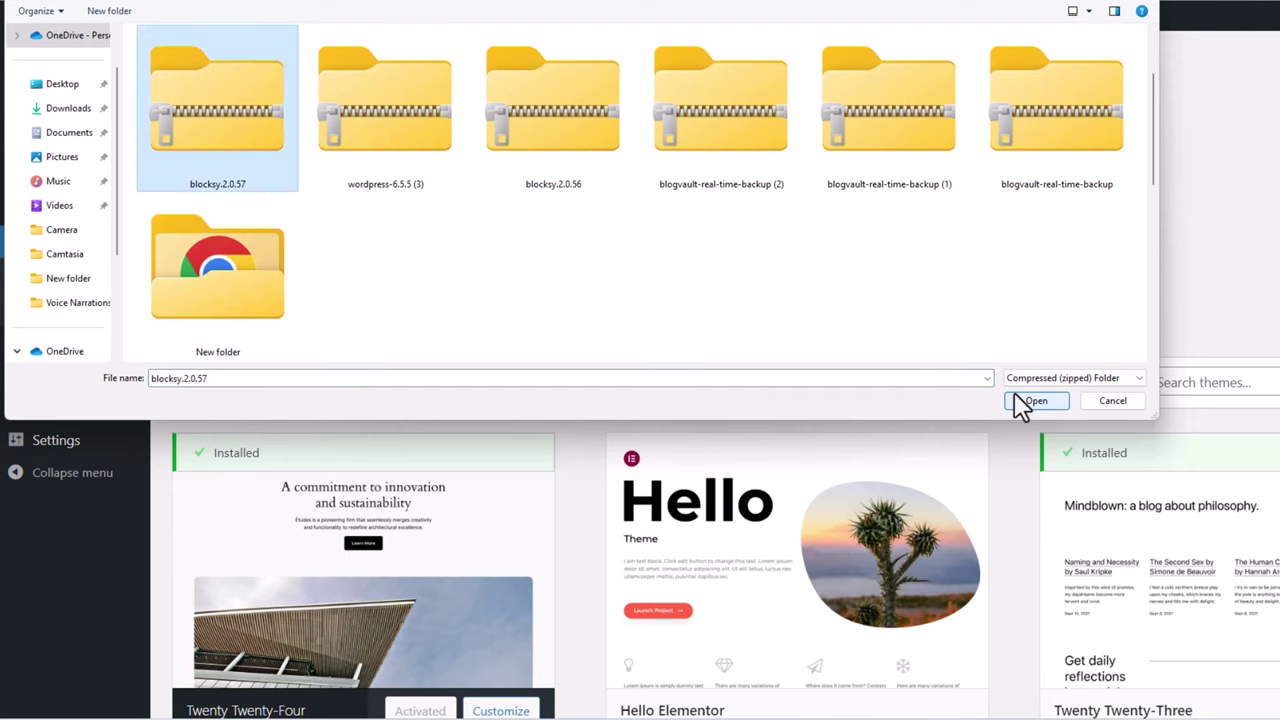
pyautogui.click(929, 246)
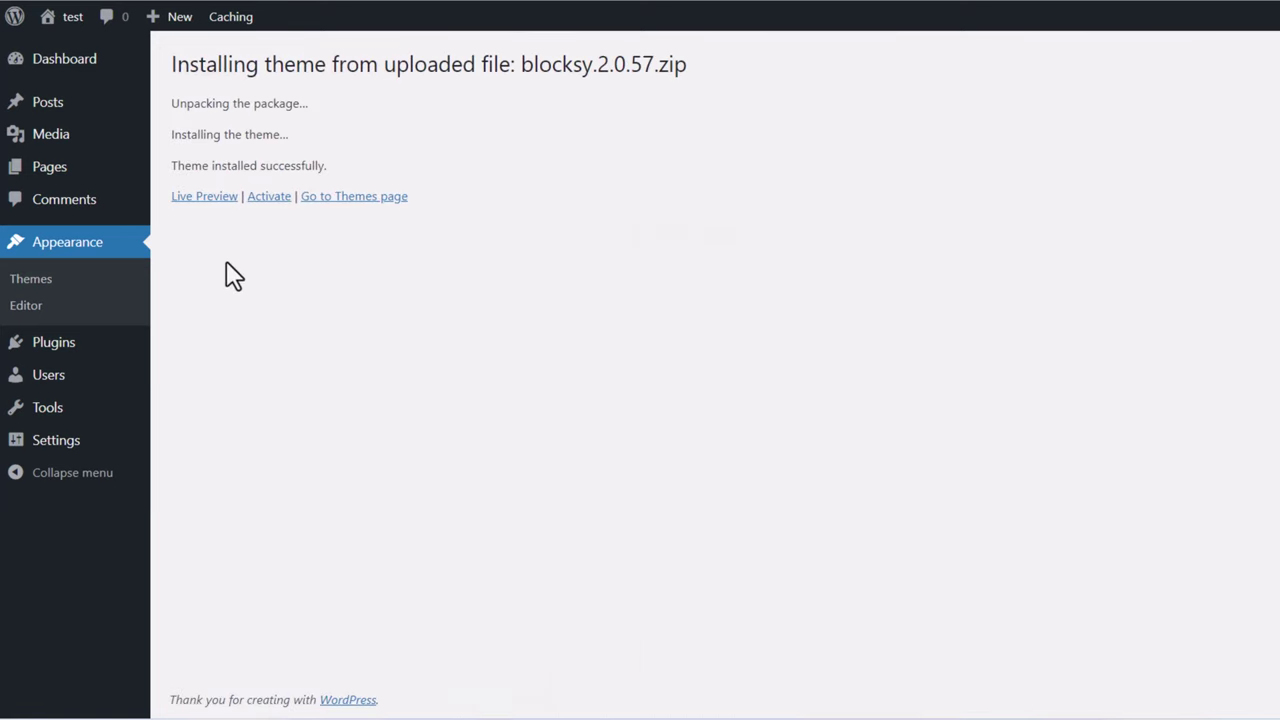
# - Activate the Blocksy theme and install the Blocksy Companion plugin
pyautogui.click(269, 197)
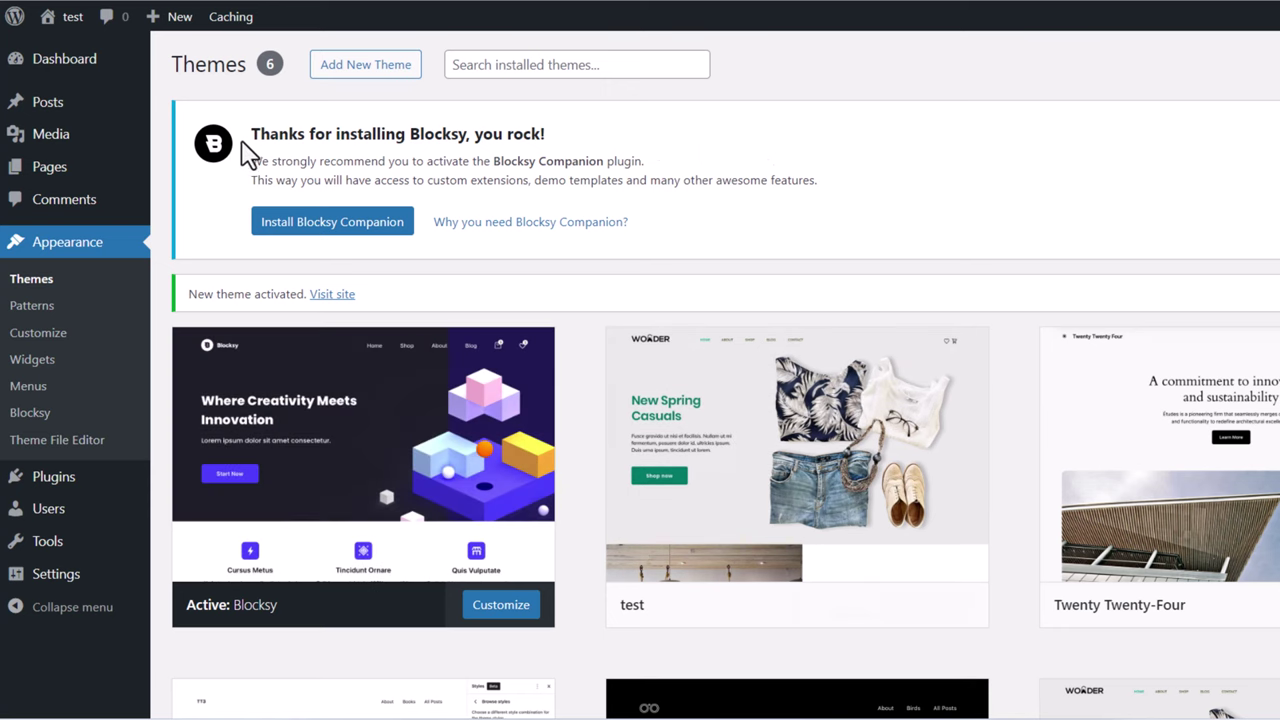
pyautogui.moveTo(257, 133); pyautogui.dragTo(552, 135)
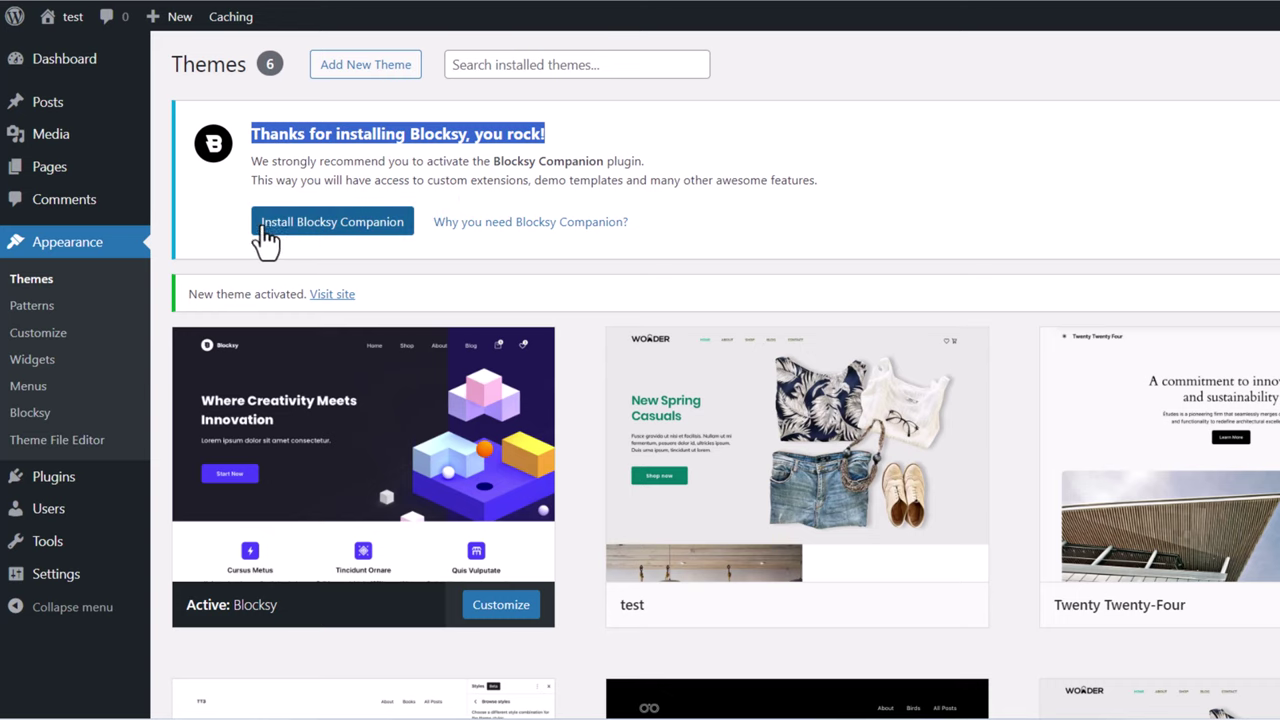
pyautogui.click(372, 236)
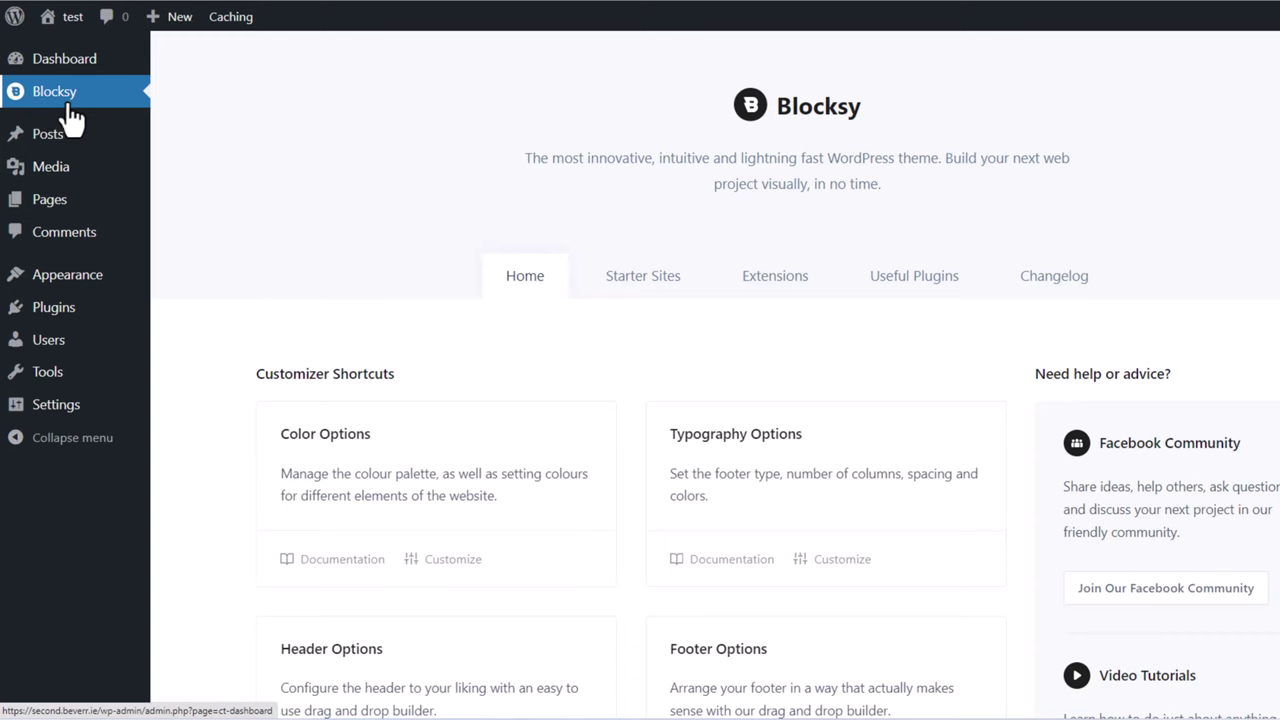
# - Find the News starter site among the Starter Sites and start its import
pyautogui.click(662, 294)
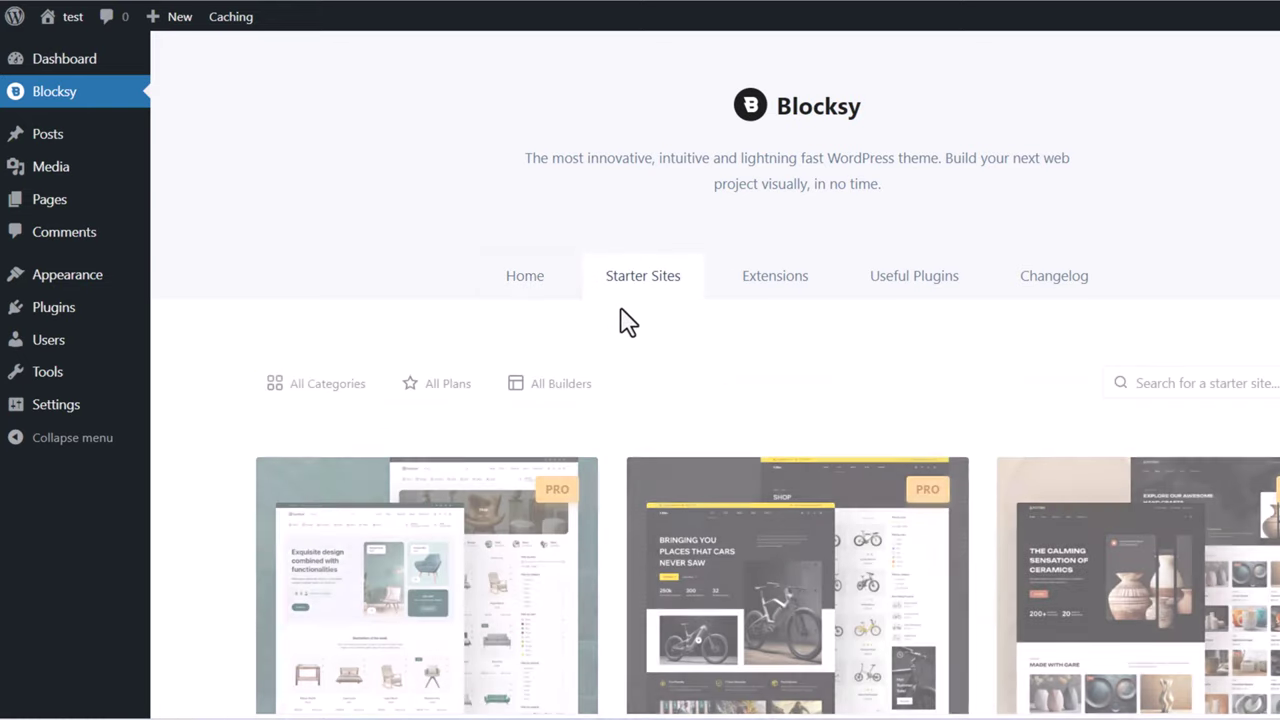
pyautogui.scroll(-15, 621, 311)
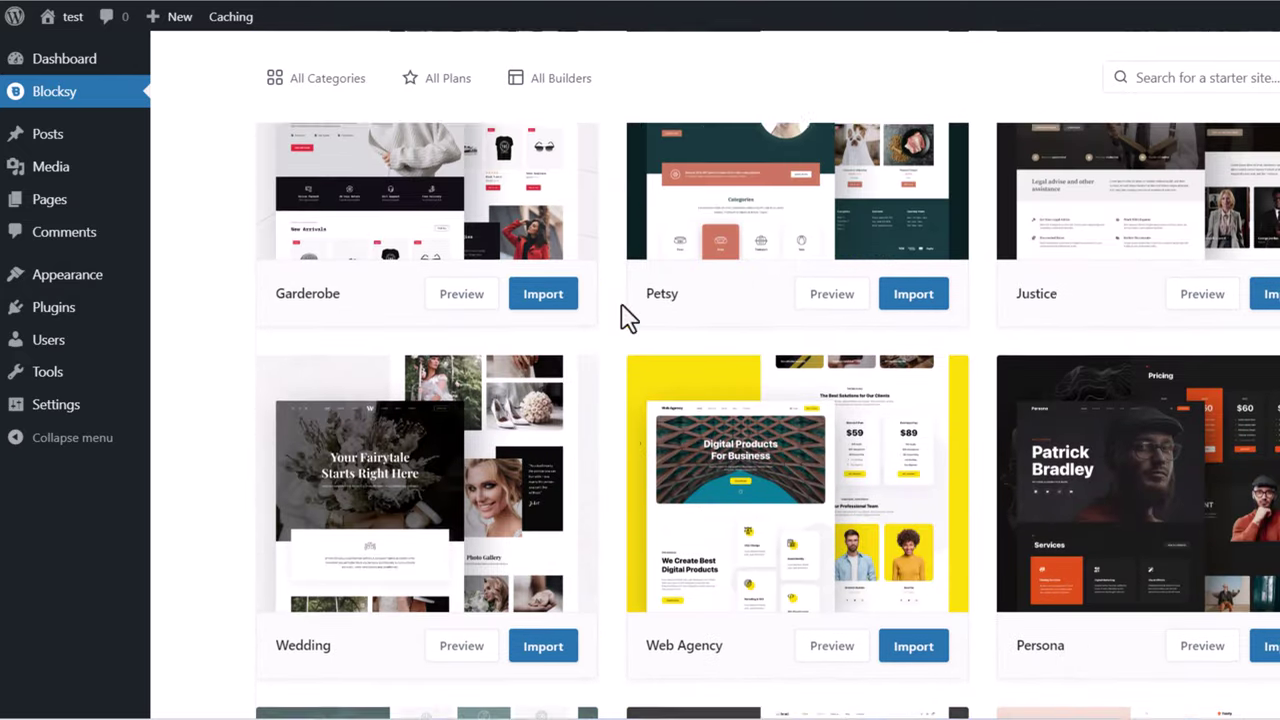
pyautogui.scroll(-10, 621, 311)
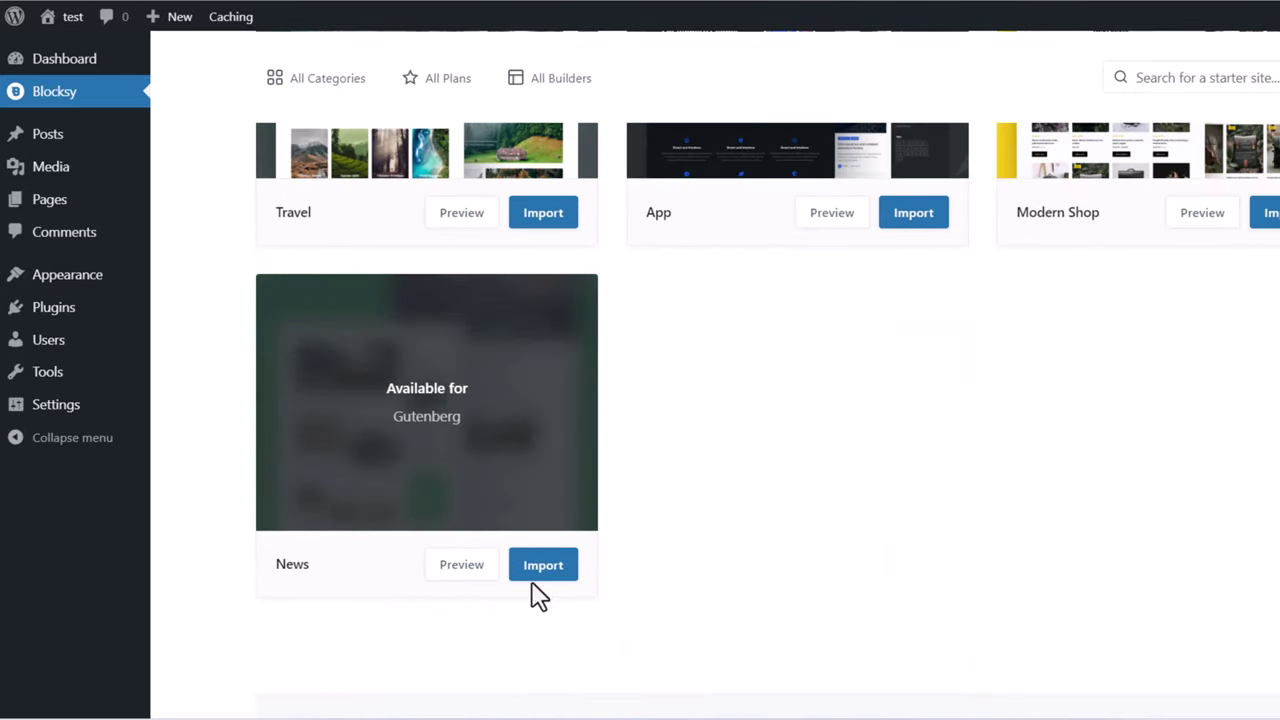
pyautogui.click(541, 566)
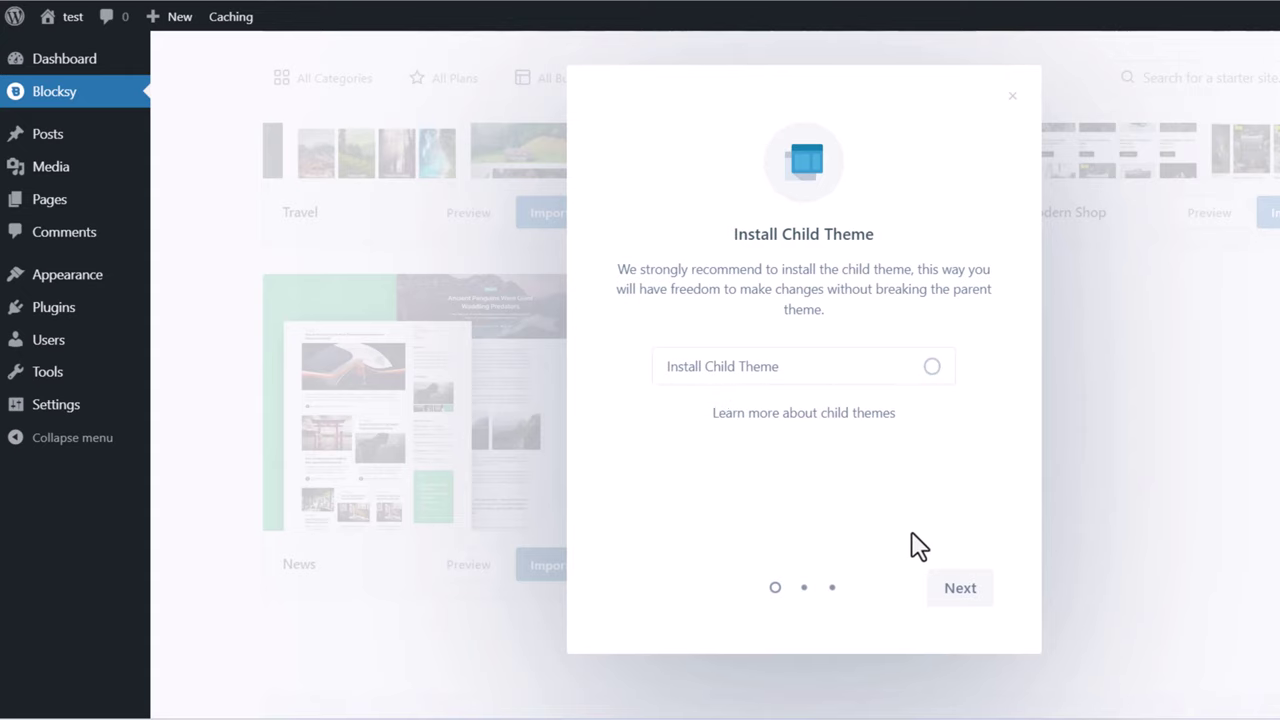
# - Pass the child theme and plugins steps, install the News content, then view the site
pyautogui.click(958, 592)
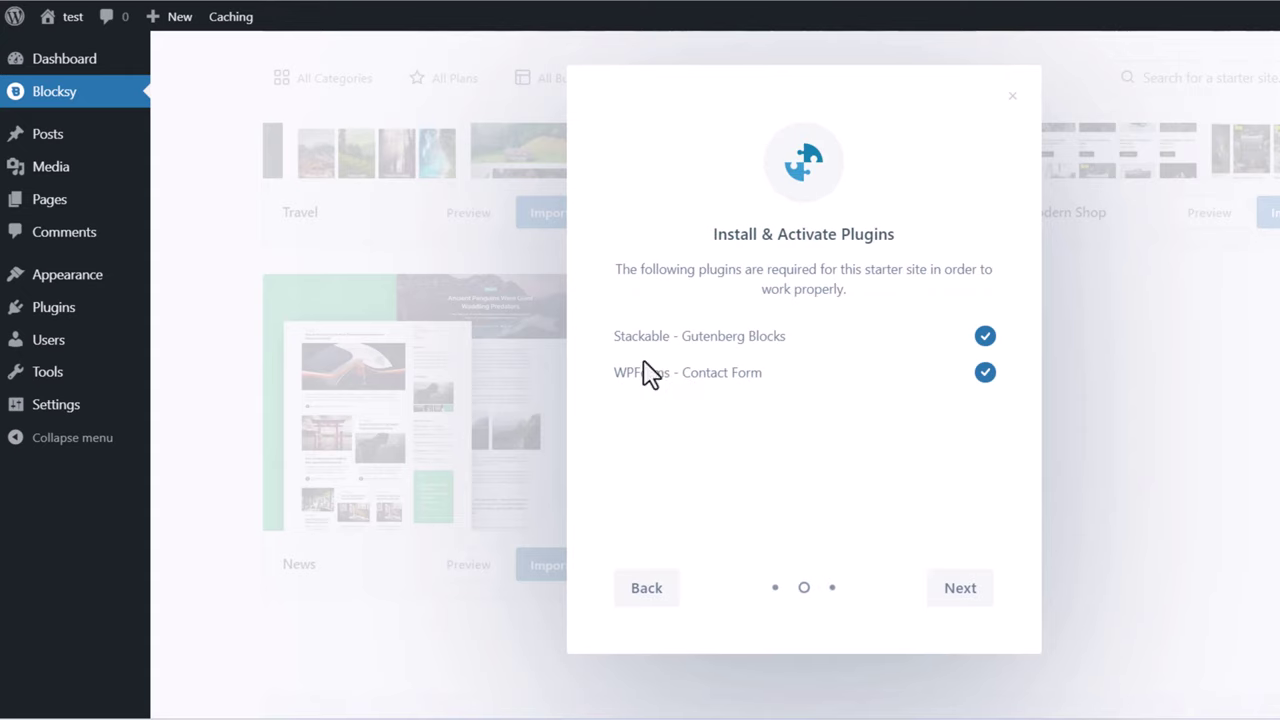
pyautogui.click(960, 590)
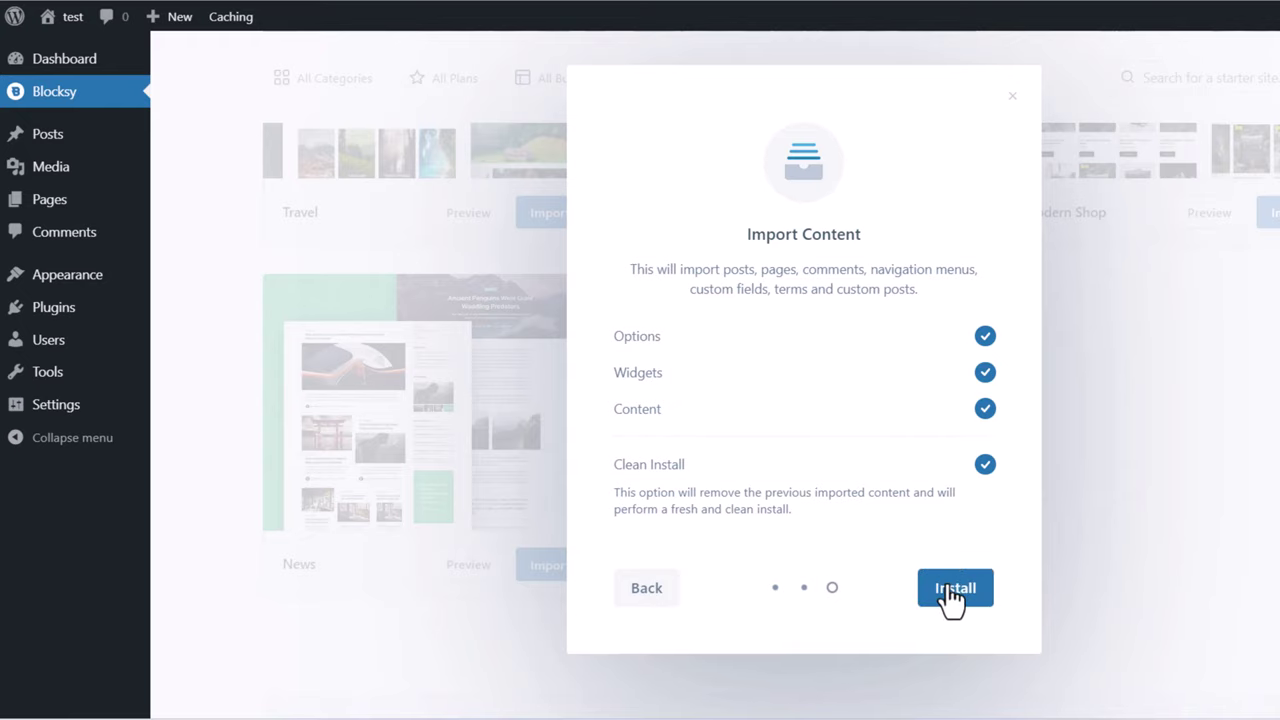
pyautogui.click(953, 590)
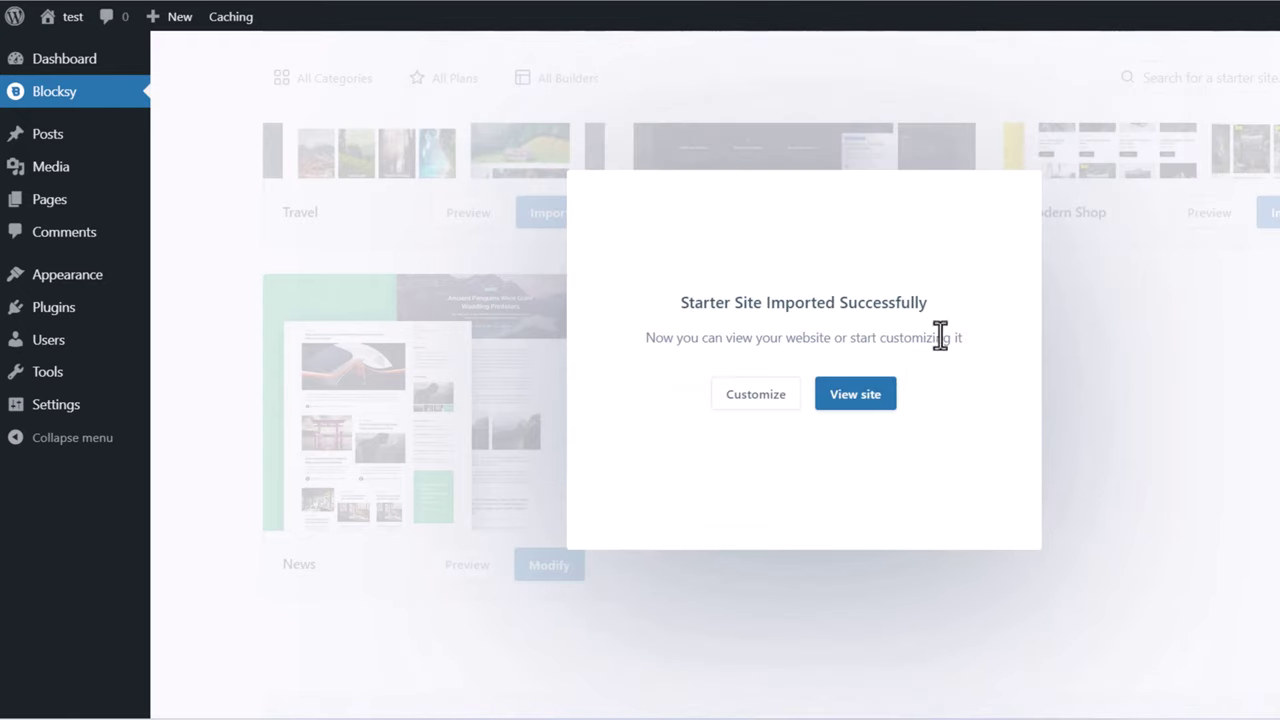
pyautogui.moveTo(681, 300); pyautogui.dragTo(915, 306)
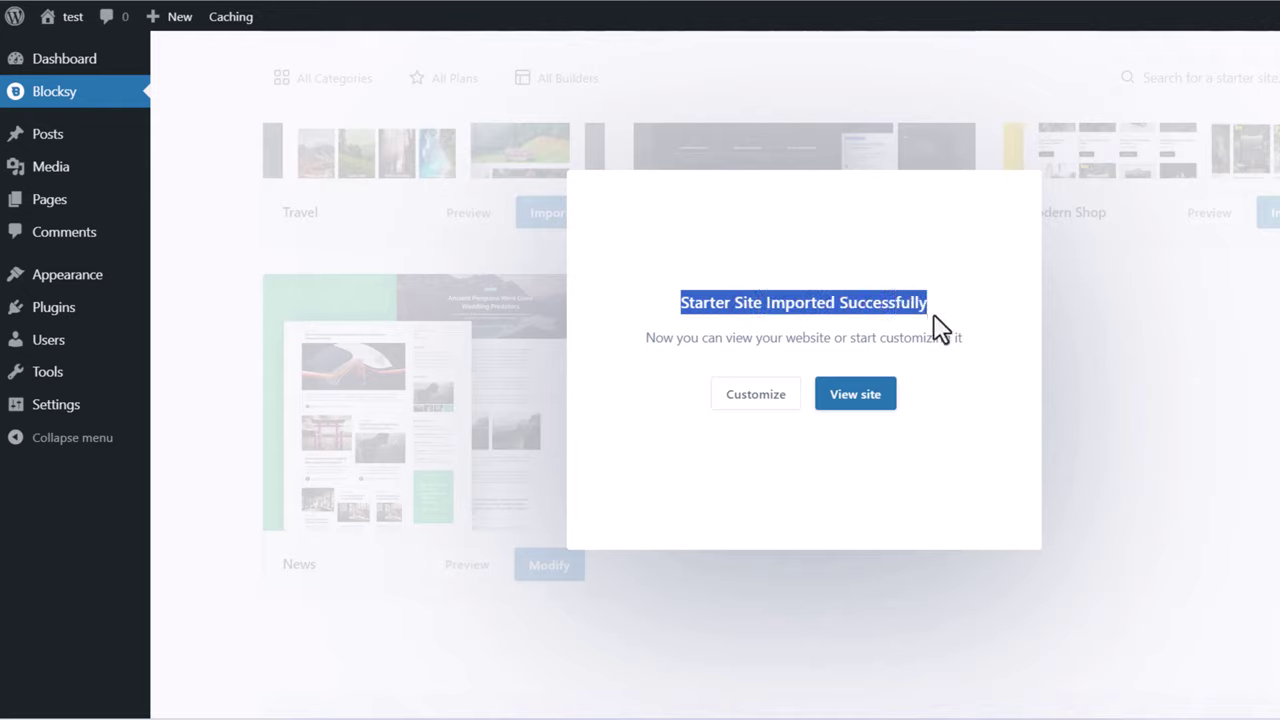
pyautogui.click(851, 408)
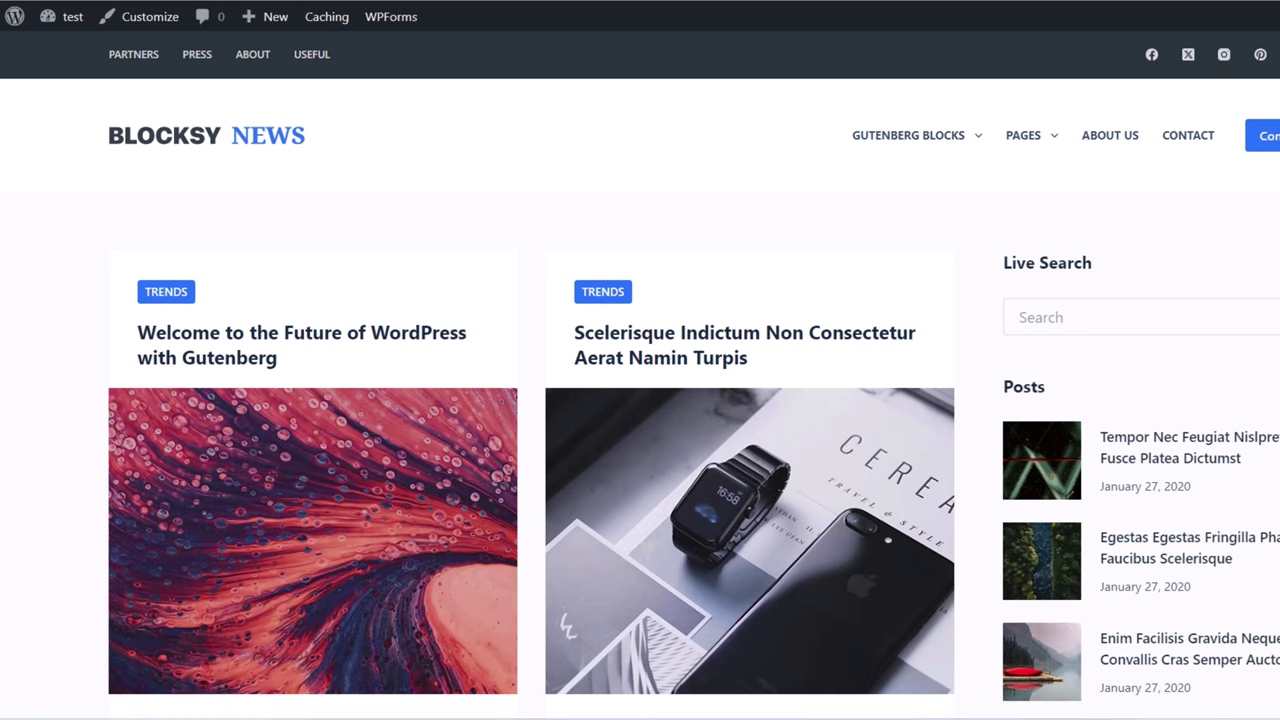
pyautogui.scroll(-2, 891, 200)
pyautogui.scroll(2, 897, 223)
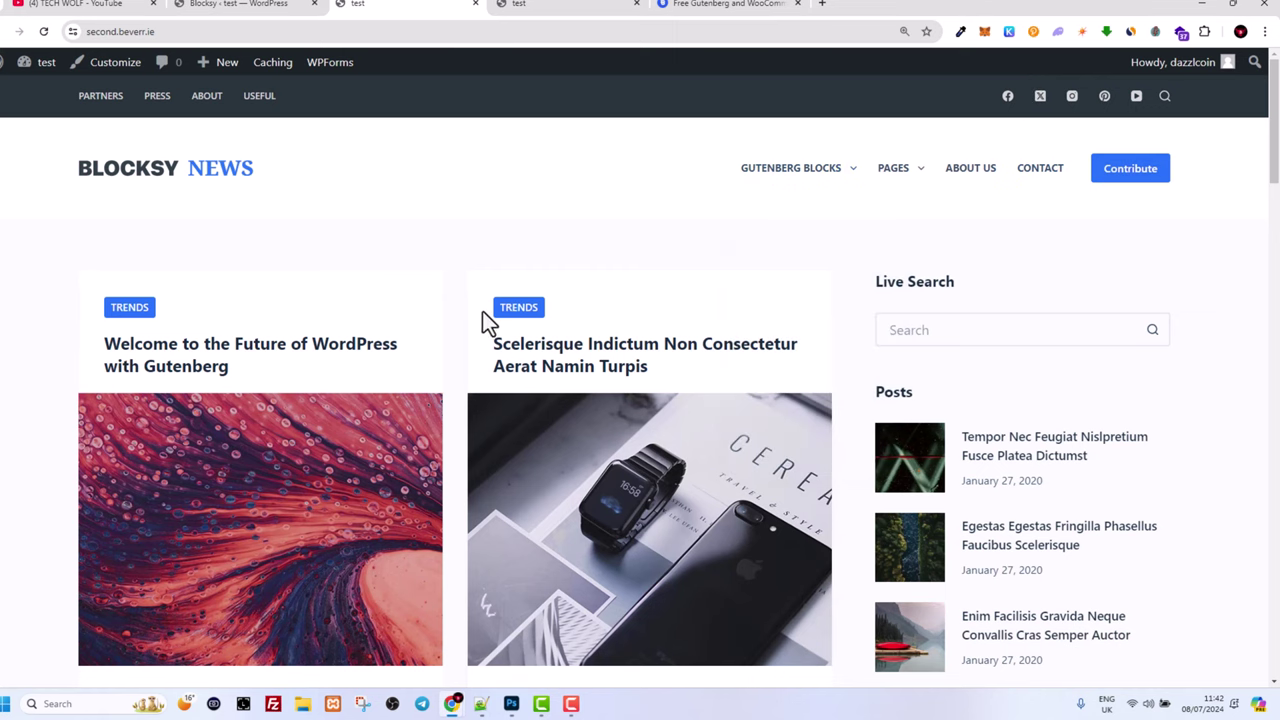
pyautogui.scroll(-12, 452, 405)
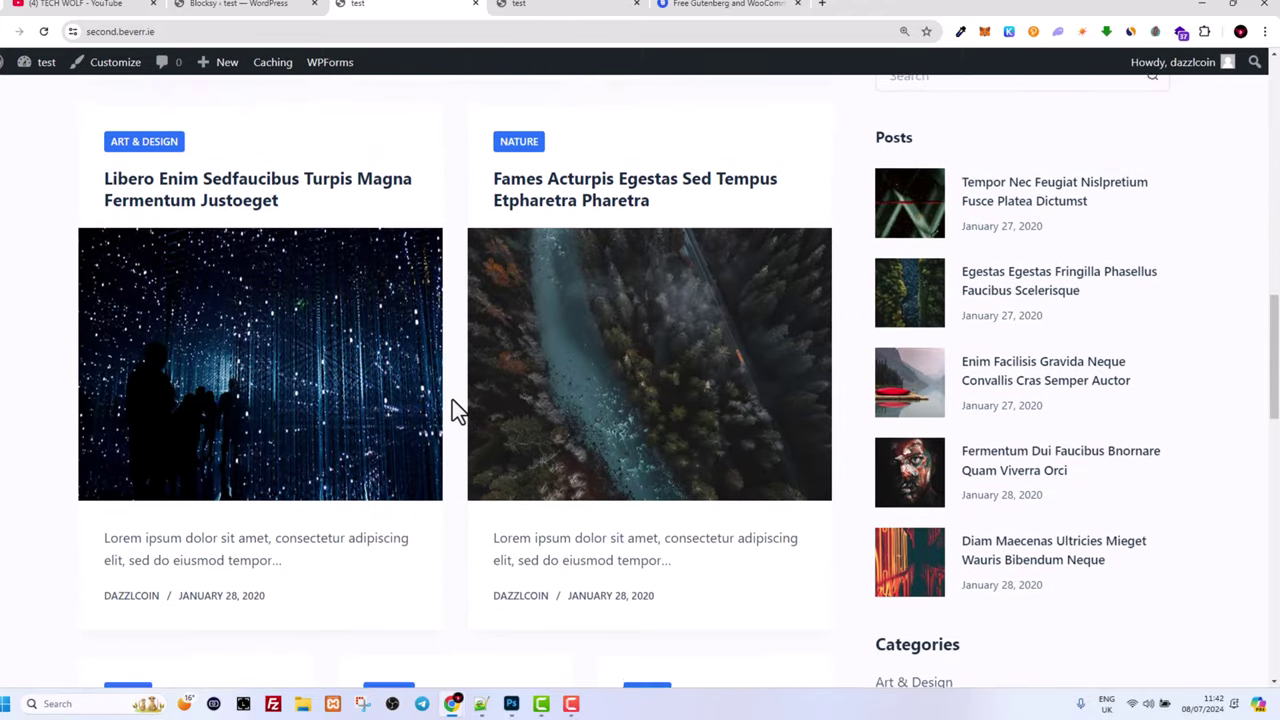
pyautogui.scroll(-7, 452, 409)
pyautogui.scroll(6, 452, 409)
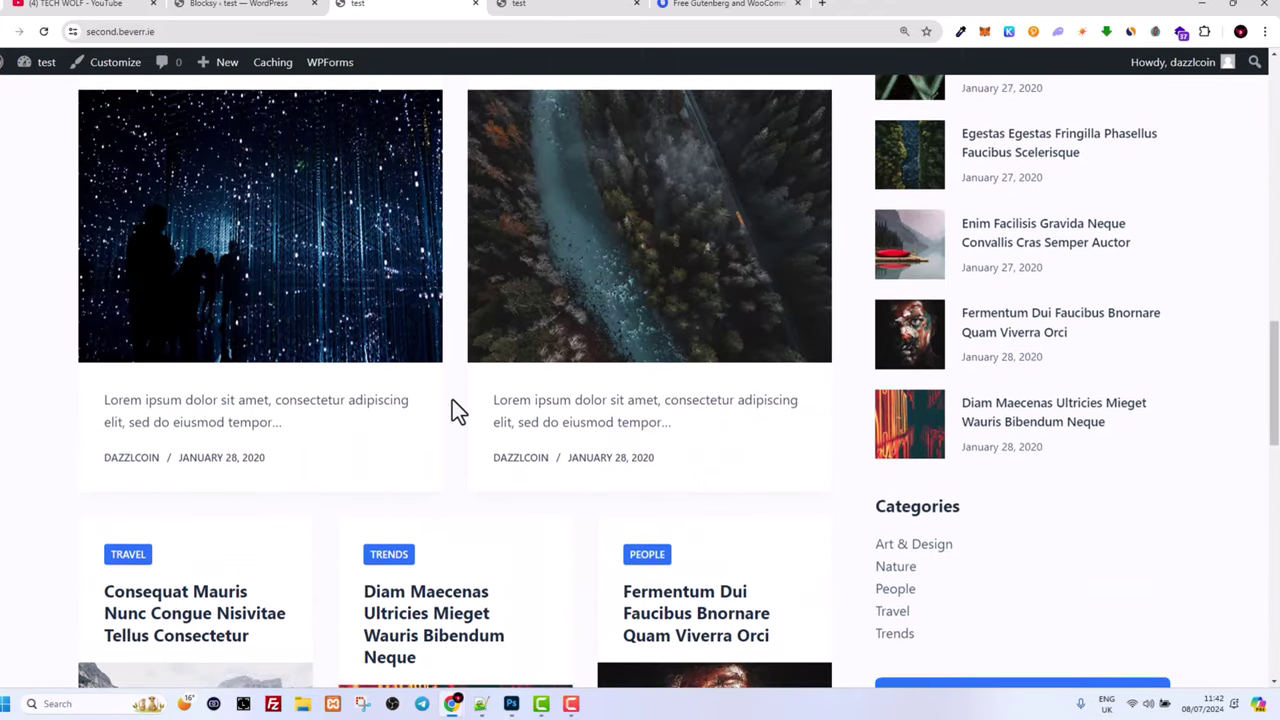
pyautogui.scroll(8, 452, 410)
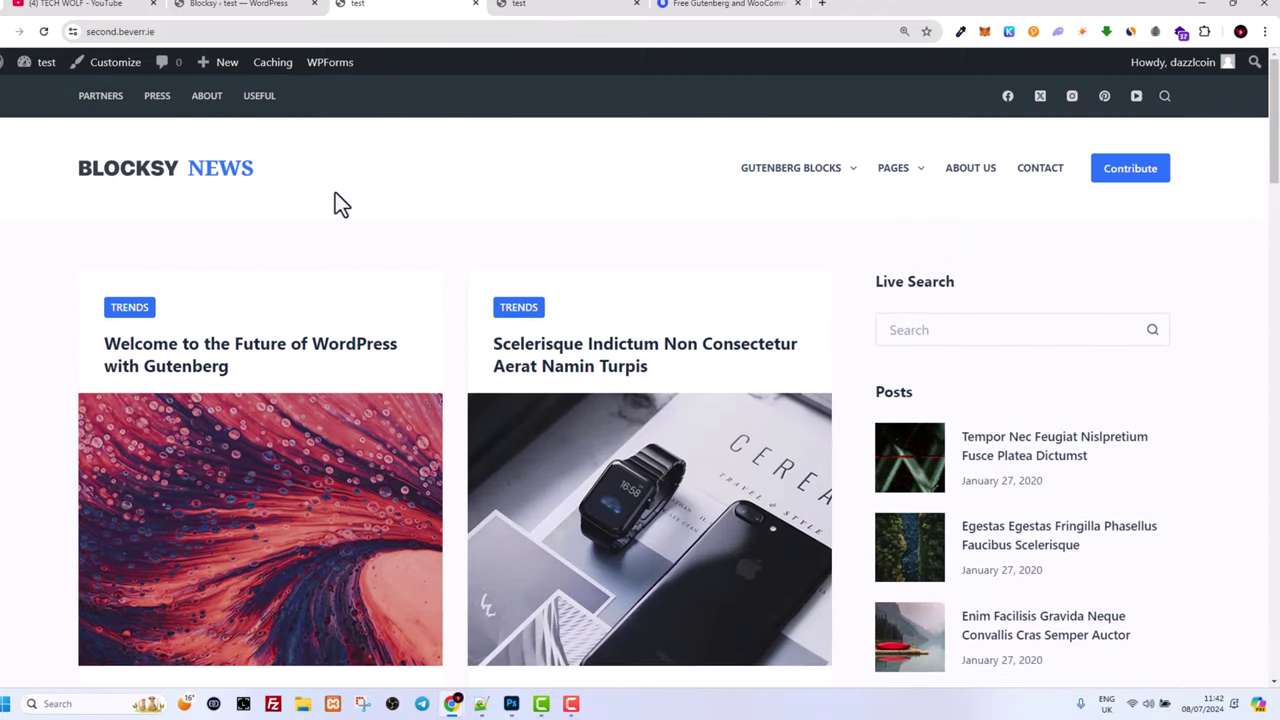
pyautogui.scroll(-20, 651, 529)
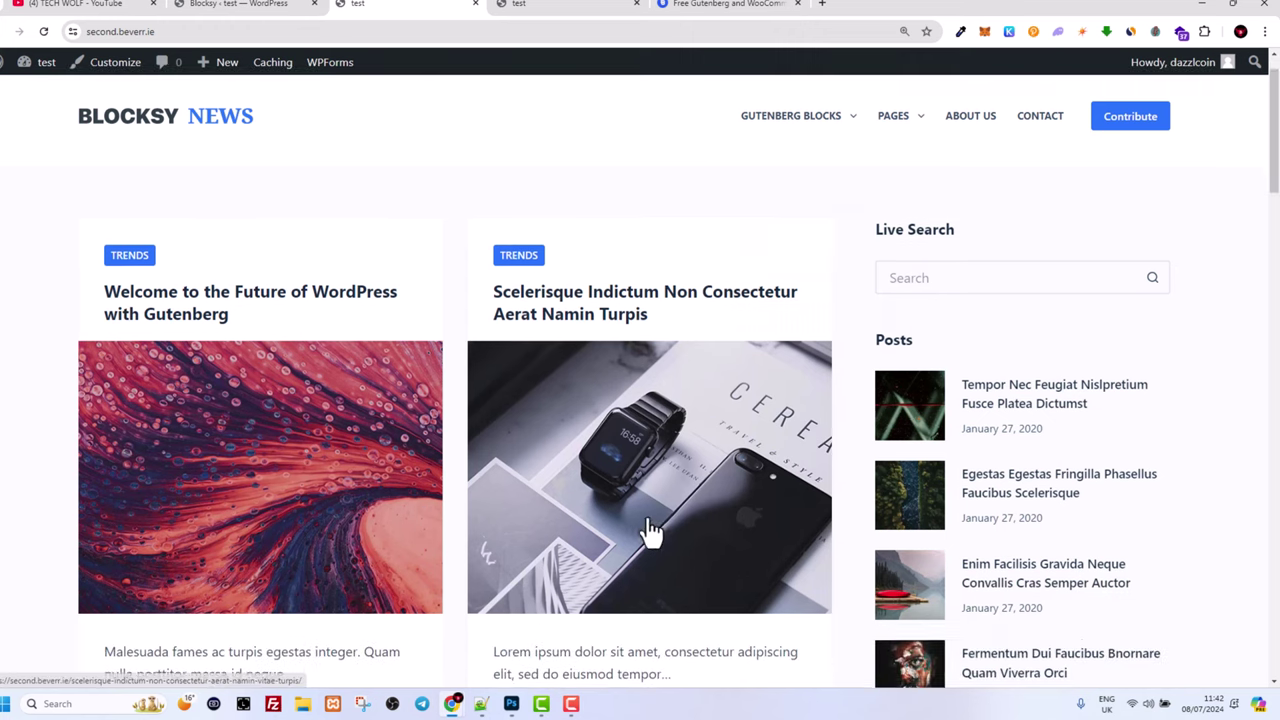
pyautogui.scroll(-3, 655, 540)
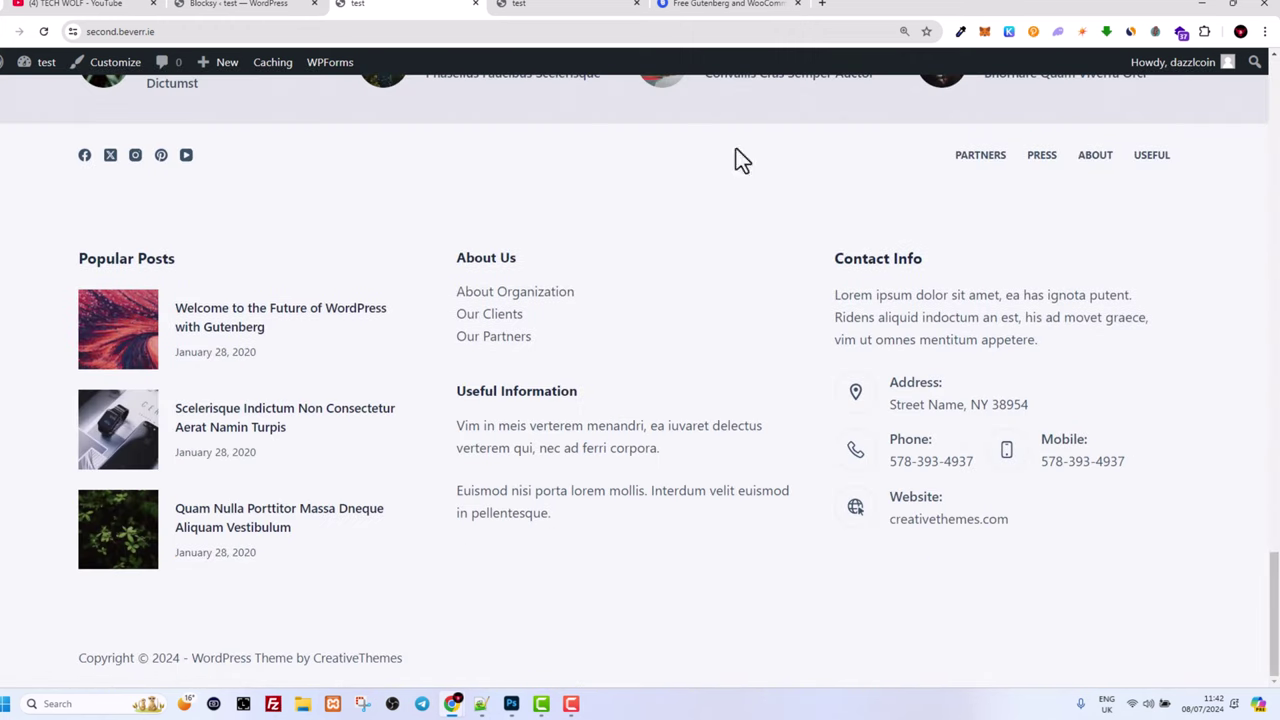
pyautogui.scroll(20, 672, 340)
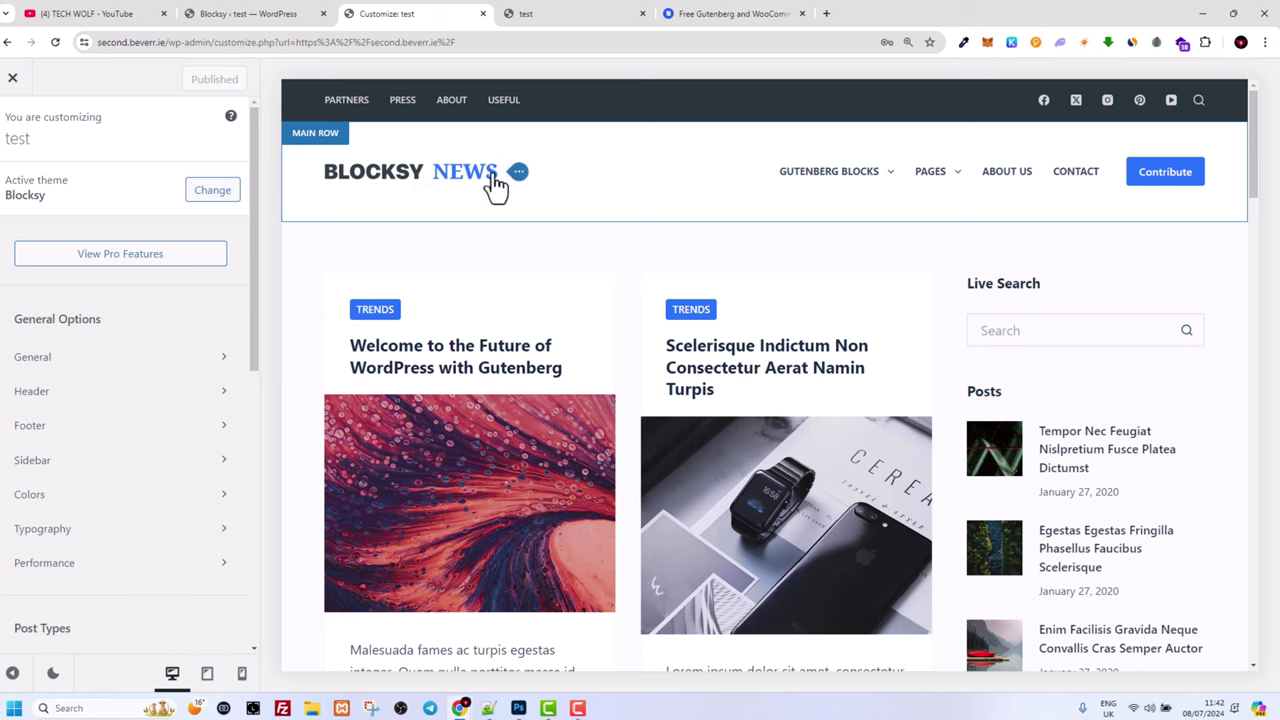
# - Show Menu 1's settings, preview menu layout Types 2, 3 and 4, then restore Type 1
pyautogui.moveTo(883, 178)
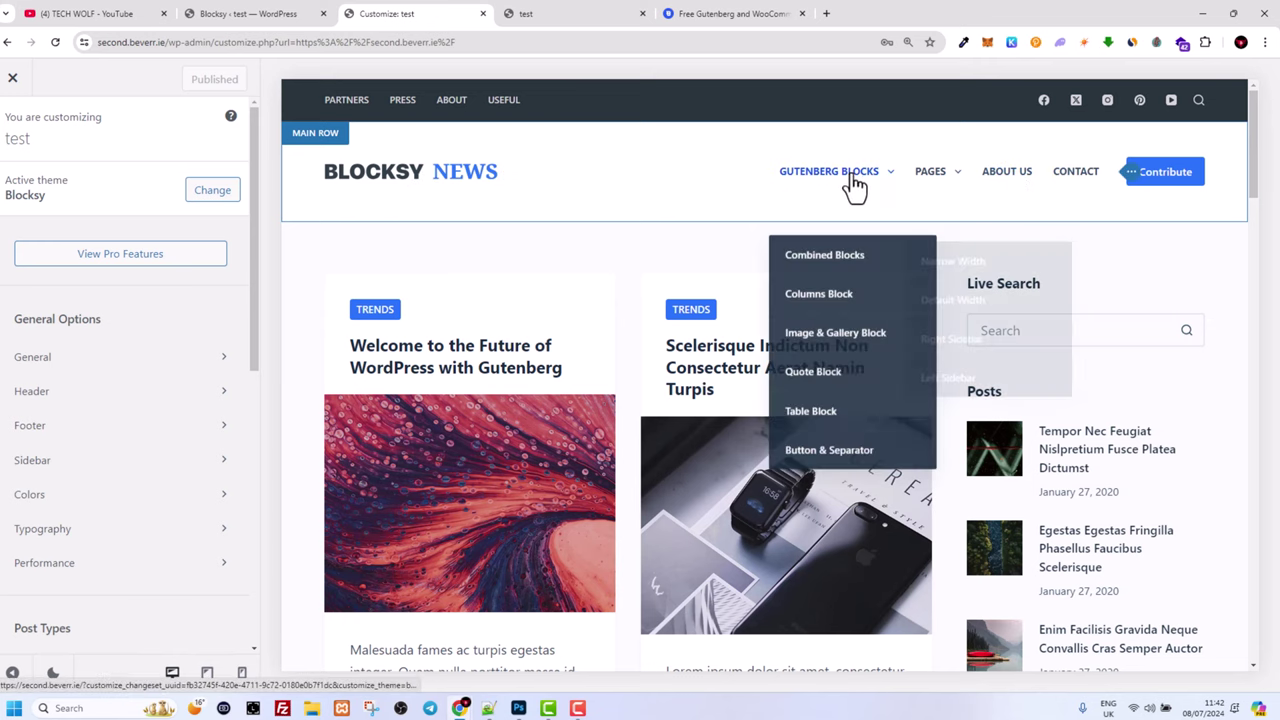
pyautogui.click(1133, 184)
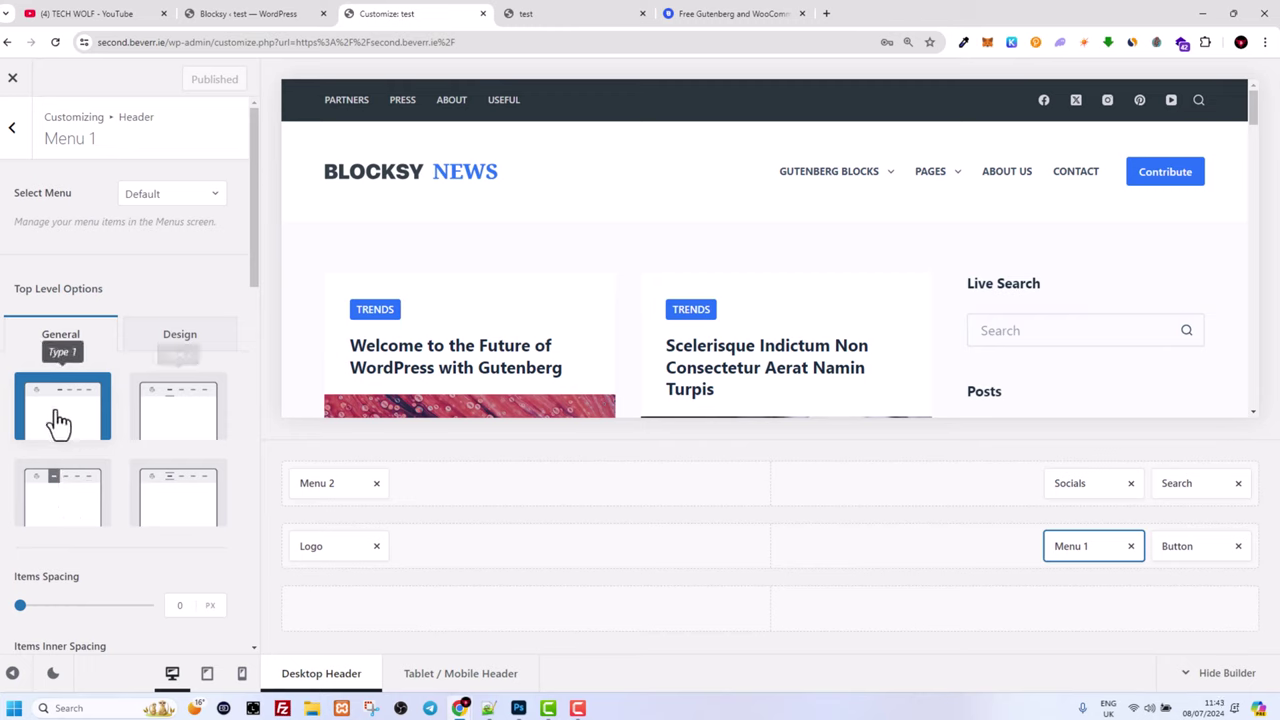
pyautogui.click(160, 415)
pyautogui.click(63, 508)
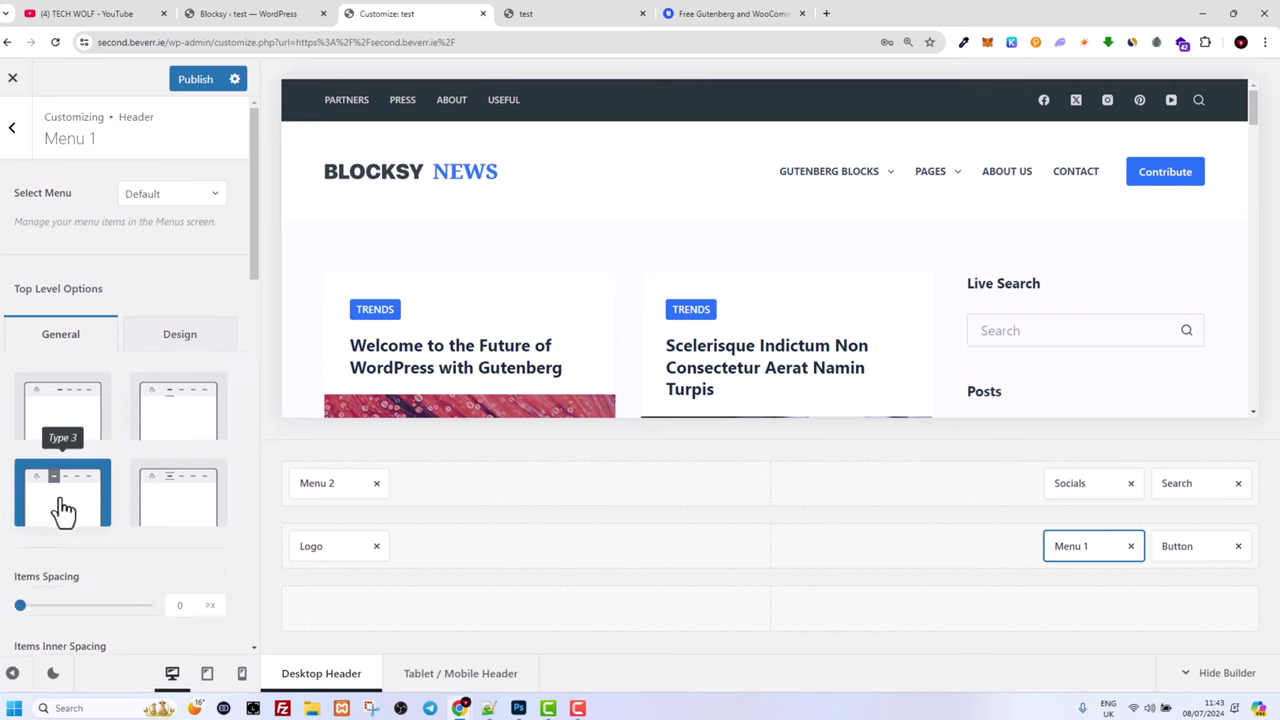
pyautogui.moveTo(823, 177)
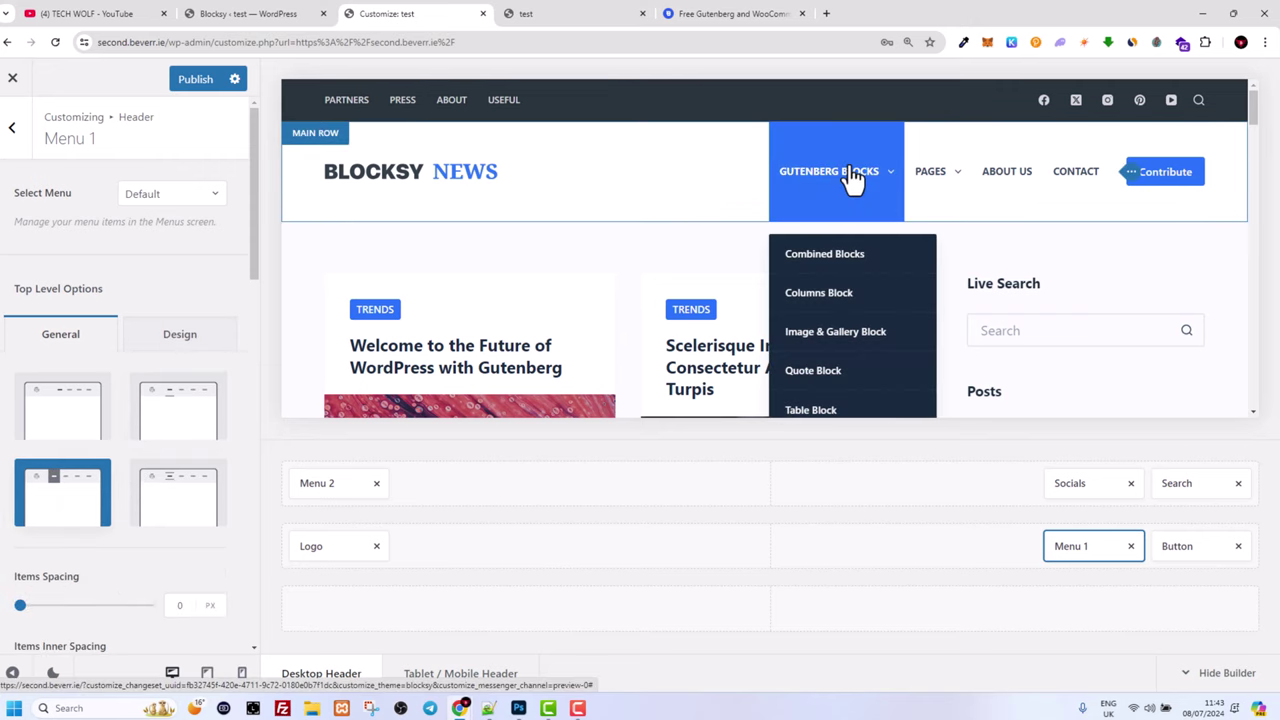
pyautogui.click(190, 500)
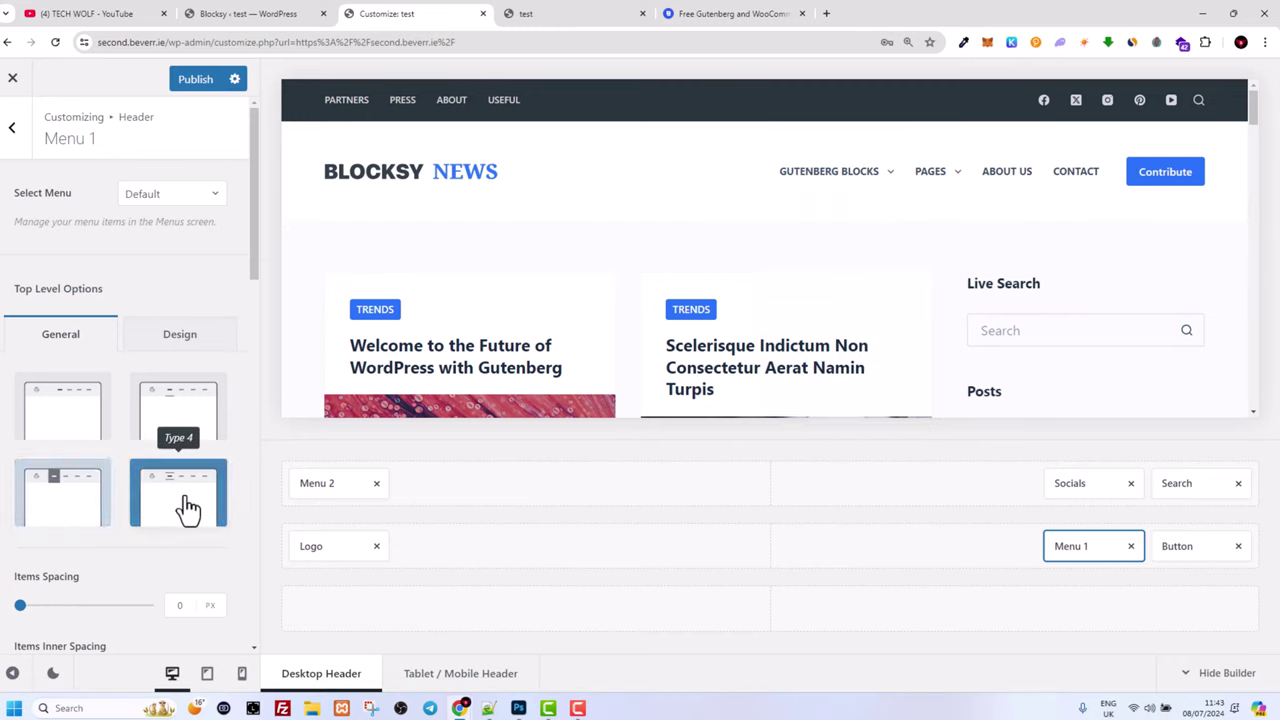
pyautogui.click(59, 416)
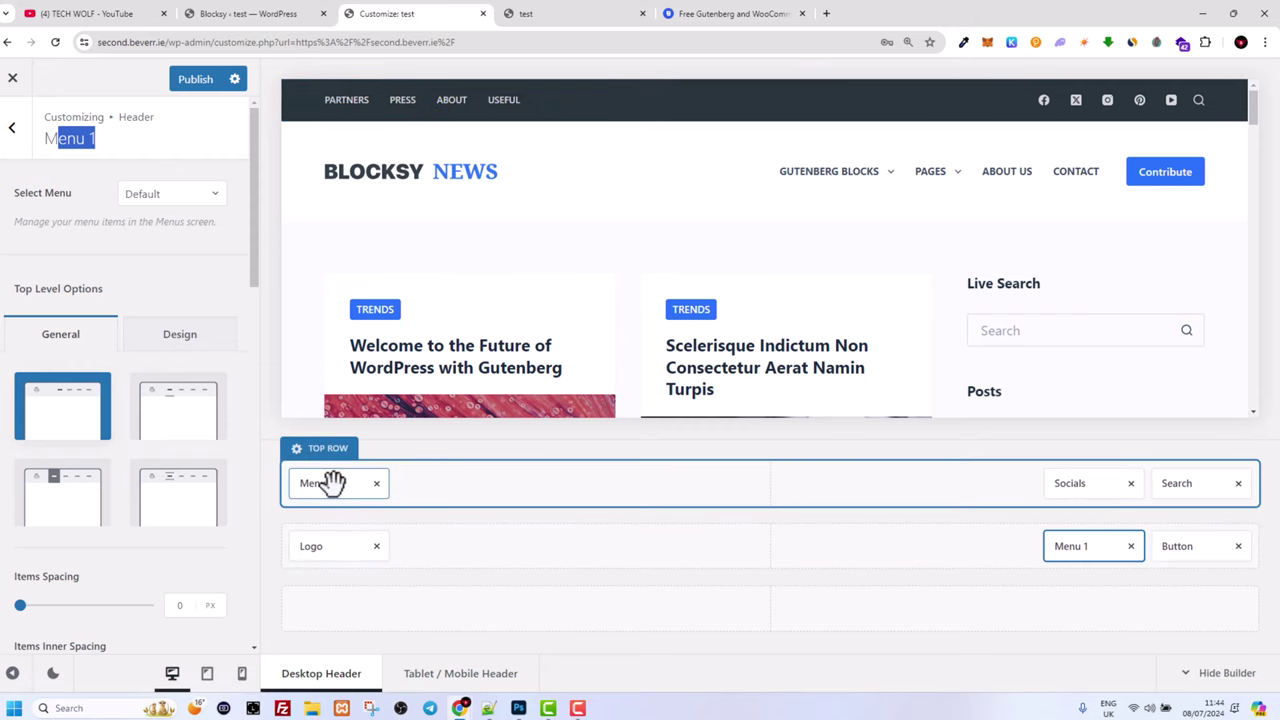
# - Centre Menu 2 in the top row, then remove Socials, Menu 2 and Search from it
pyautogui.moveTo(317, 483); pyautogui.dragTo(767, 491)
pyautogui.moveTo(766, 490); pyautogui.dragTo(766, 489)
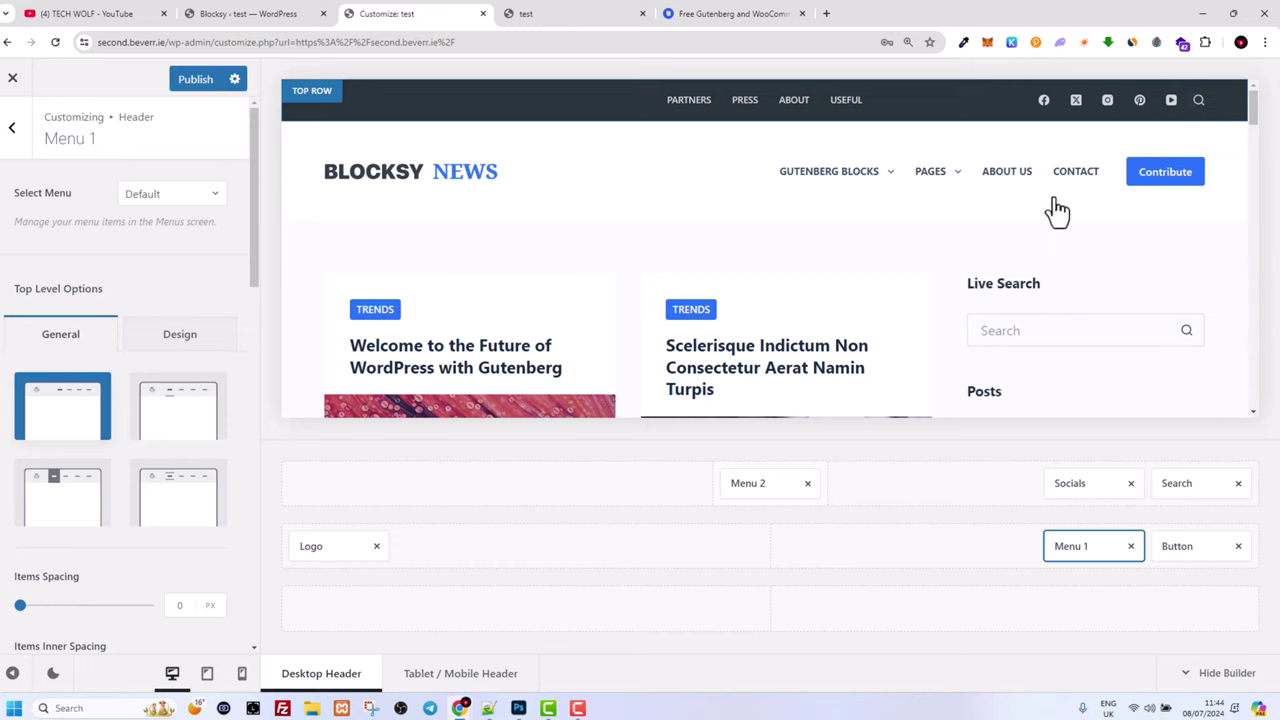
pyautogui.click(1132, 485)
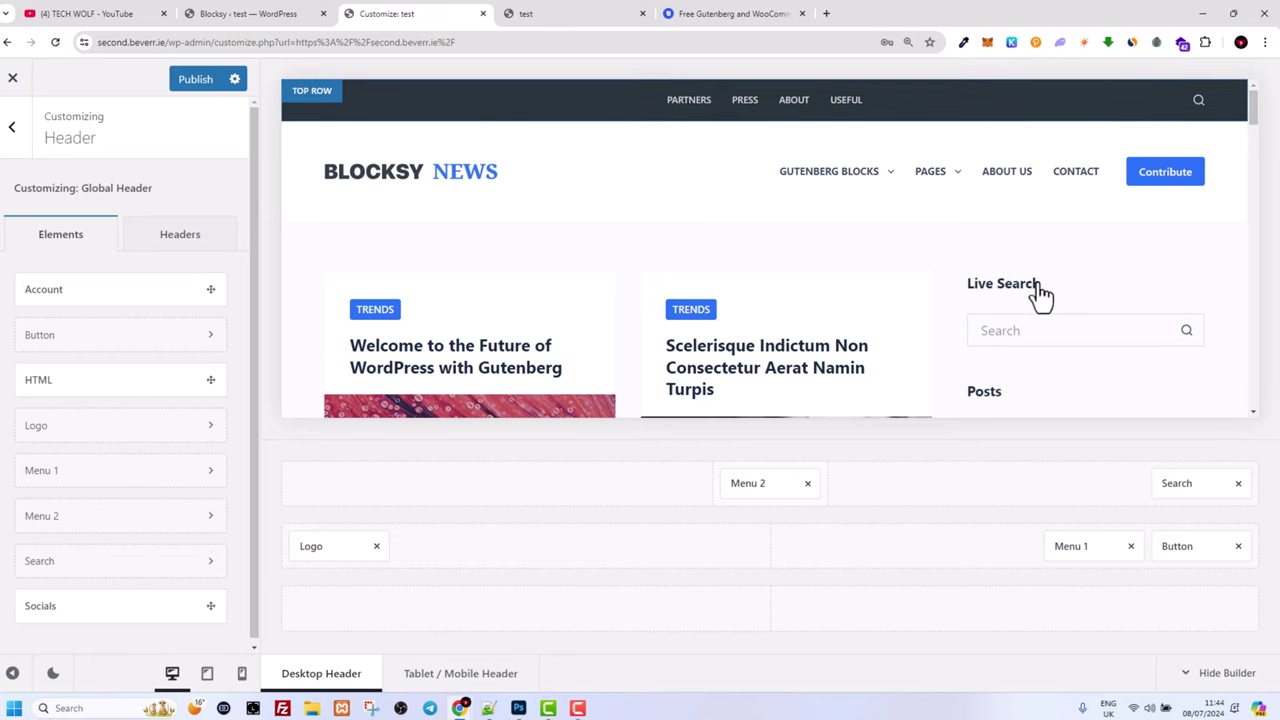
pyautogui.click(782, 485)
pyautogui.click(808, 483)
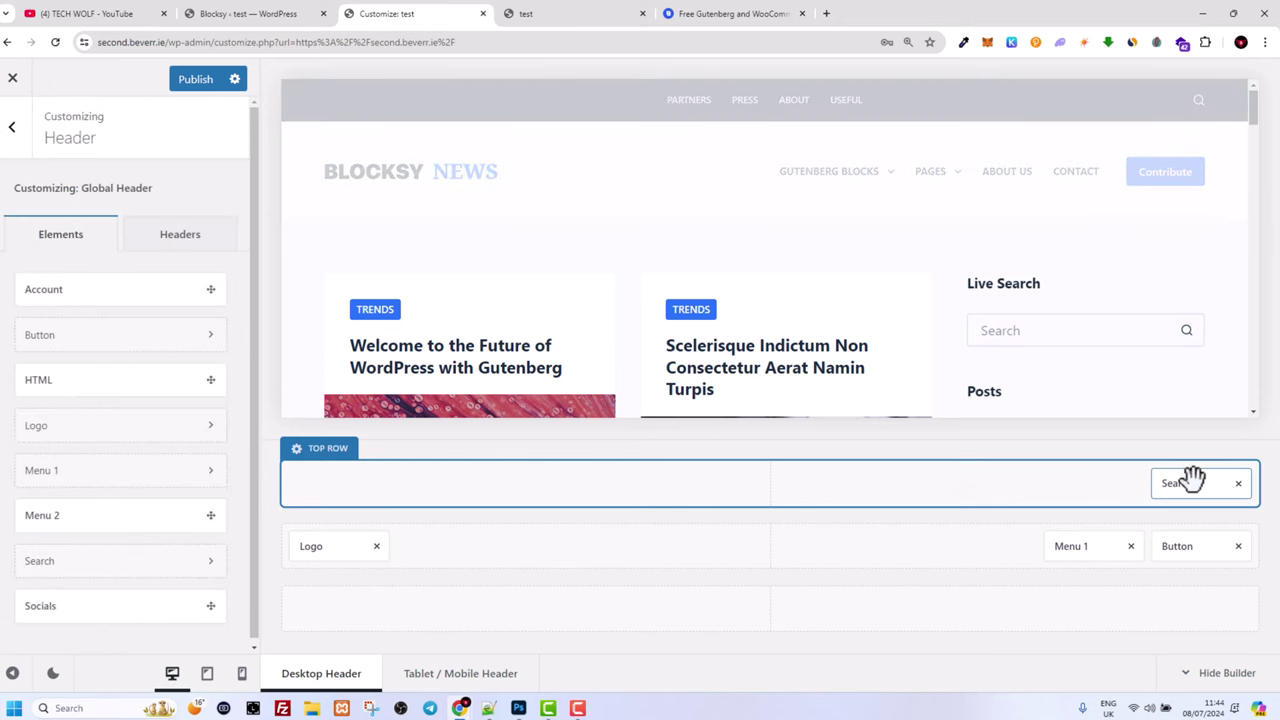
pyautogui.click(1193, 479)
pyautogui.click(1238, 483)
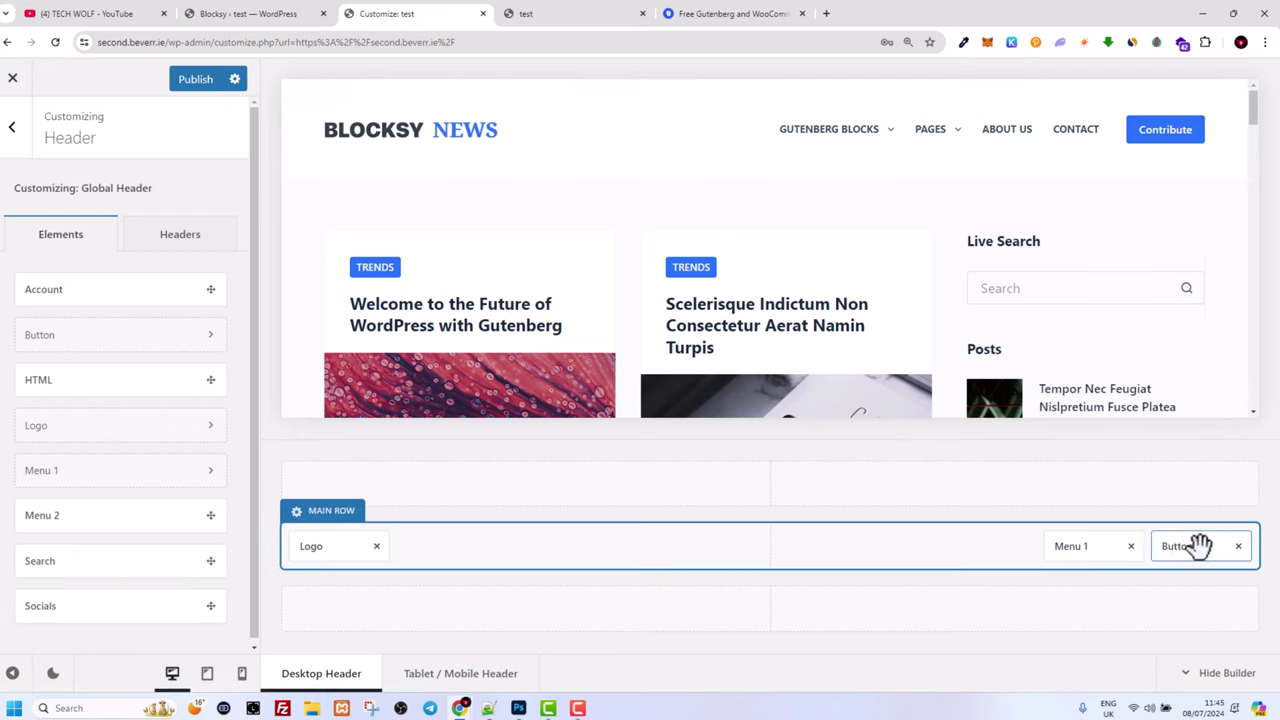
pyautogui.moveTo(1086, 551)
pyautogui.mouseDown()
pyautogui.moveTo(734, 554)
pyautogui.moveTo(747, 573)
pyautogui.moveTo(1034, 540)
pyautogui.moveTo(1089, 549)
pyautogui.moveTo(1070, 549)
pyautogui.mouseUp()
# - Set the header Main Row's design background colour to black (#000000) and publish
pyautogui.click(300, 526)
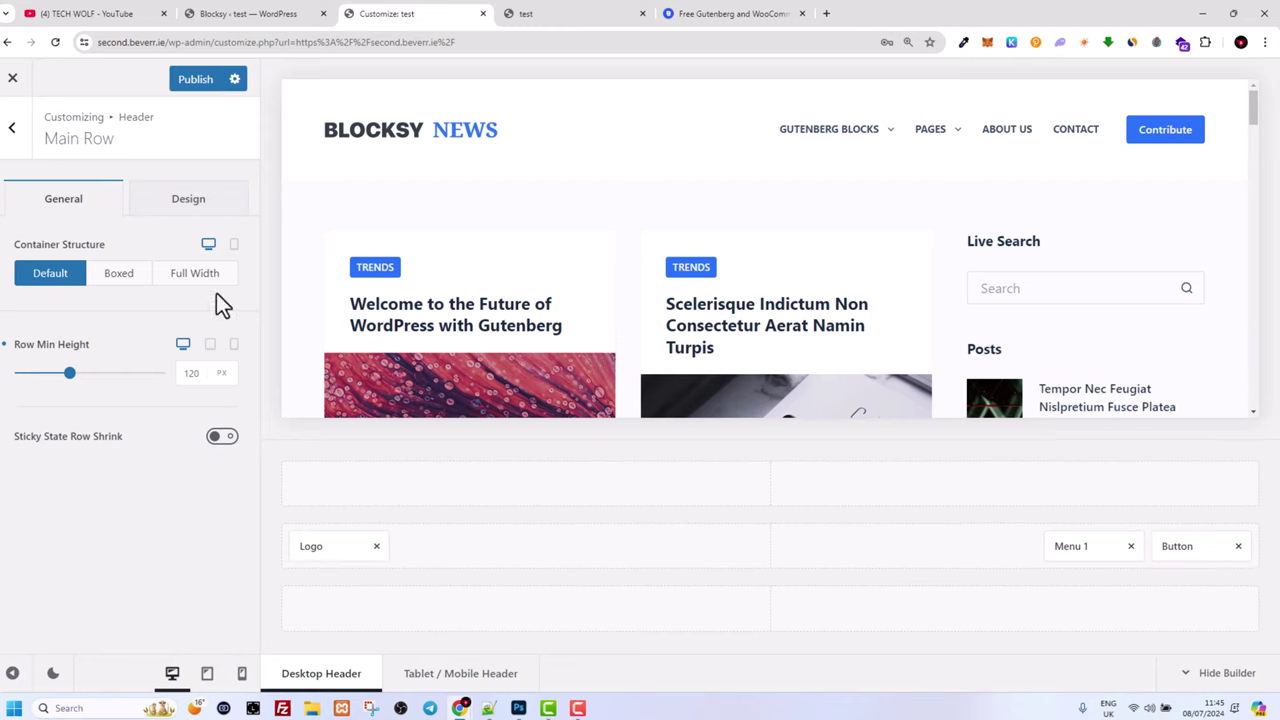
pyautogui.click(190, 203)
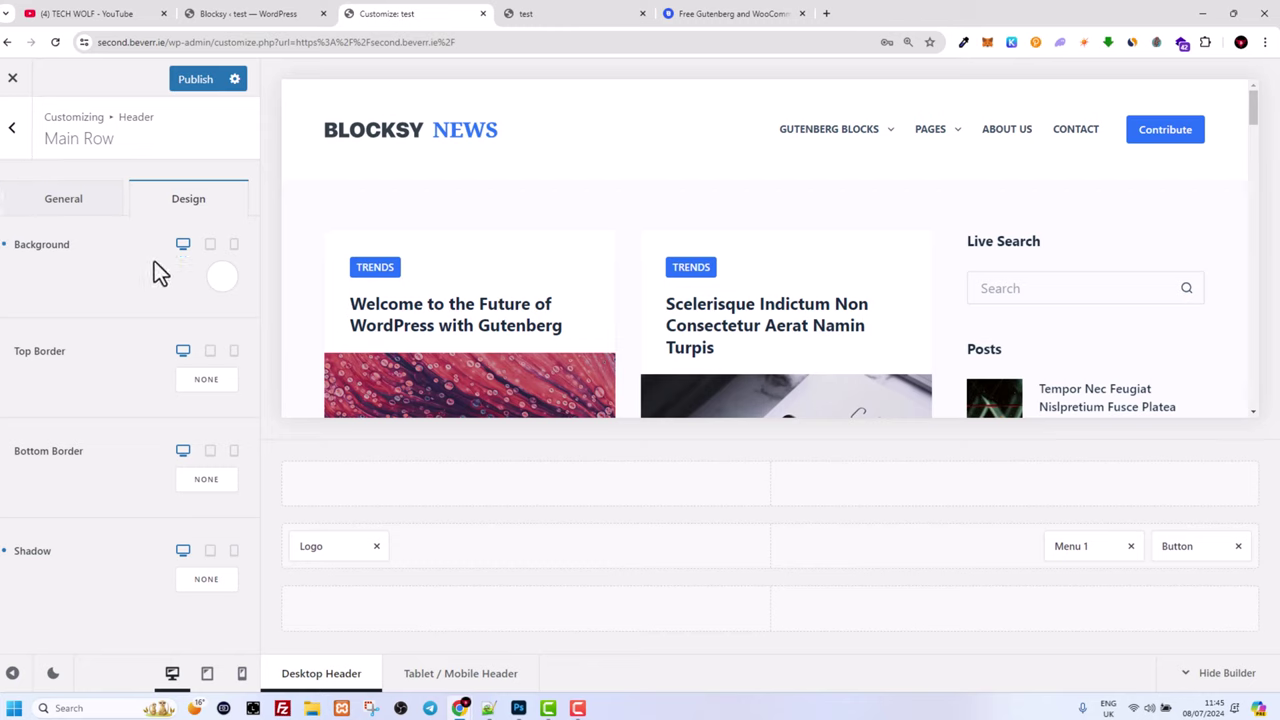
pyautogui.click(220, 288)
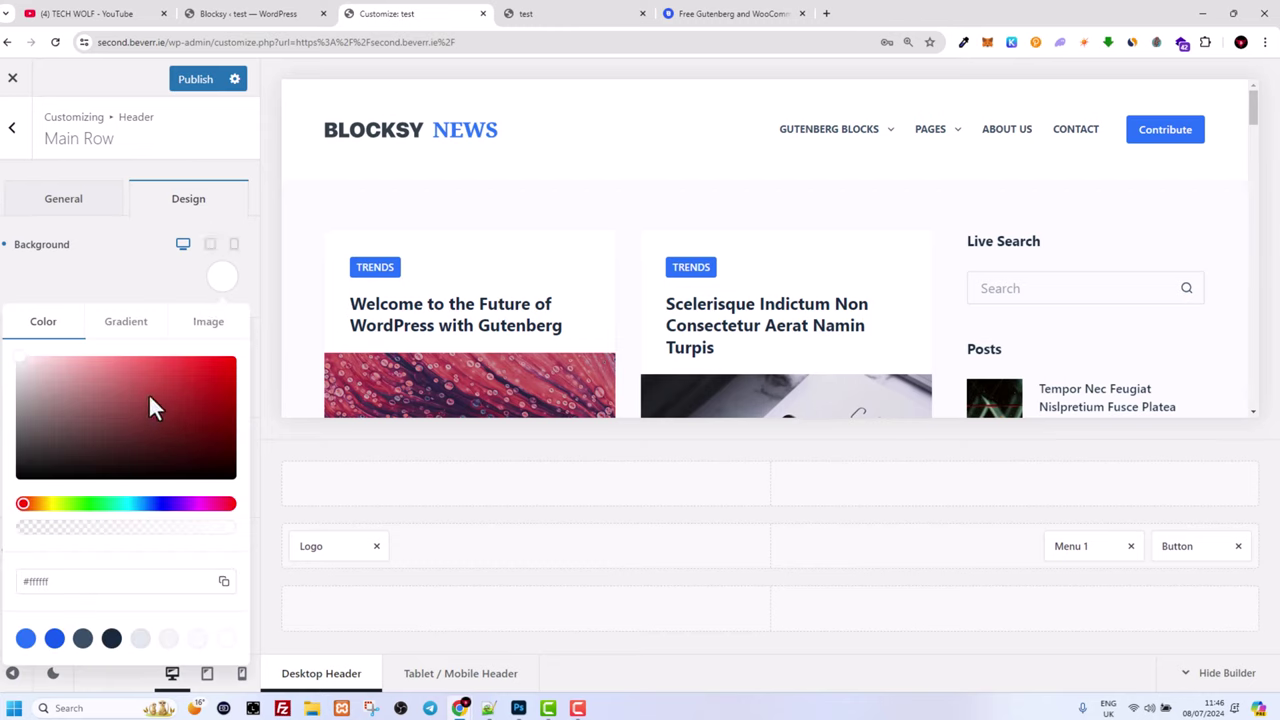
pyautogui.moveTo(148, 396); pyautogui.dragTo(139, 477)
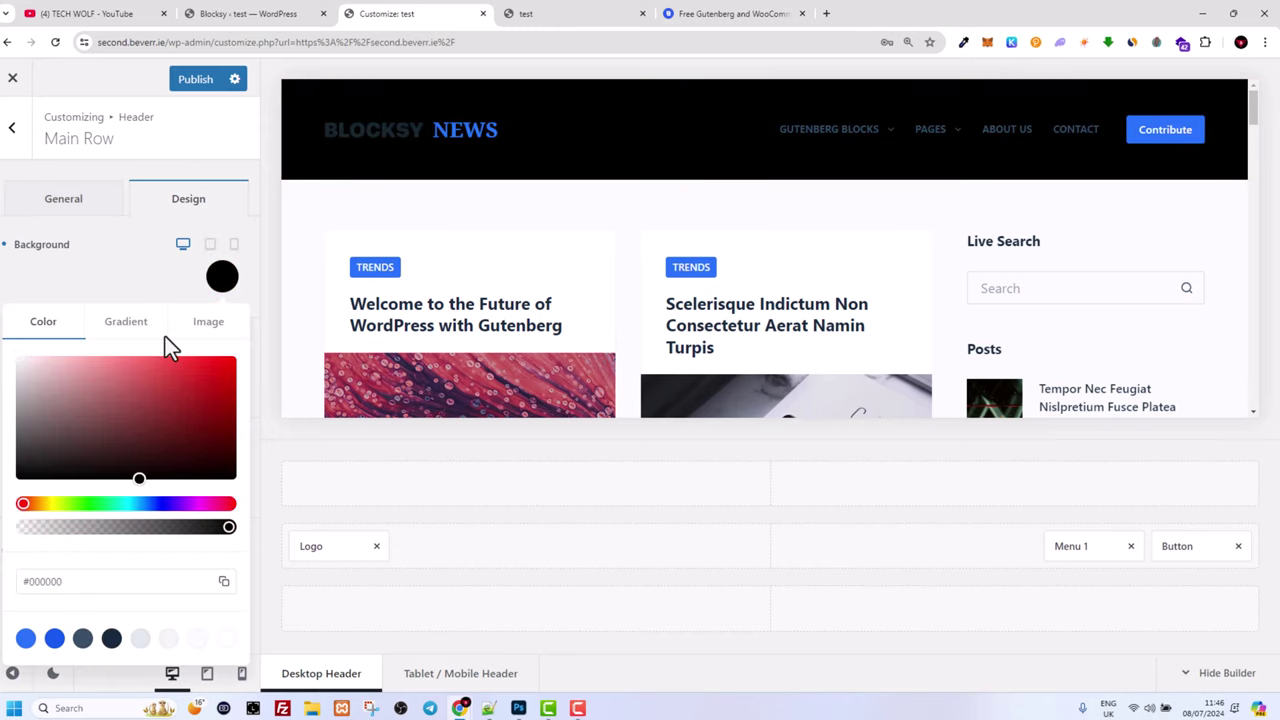
pyautogui.click(196, 80)
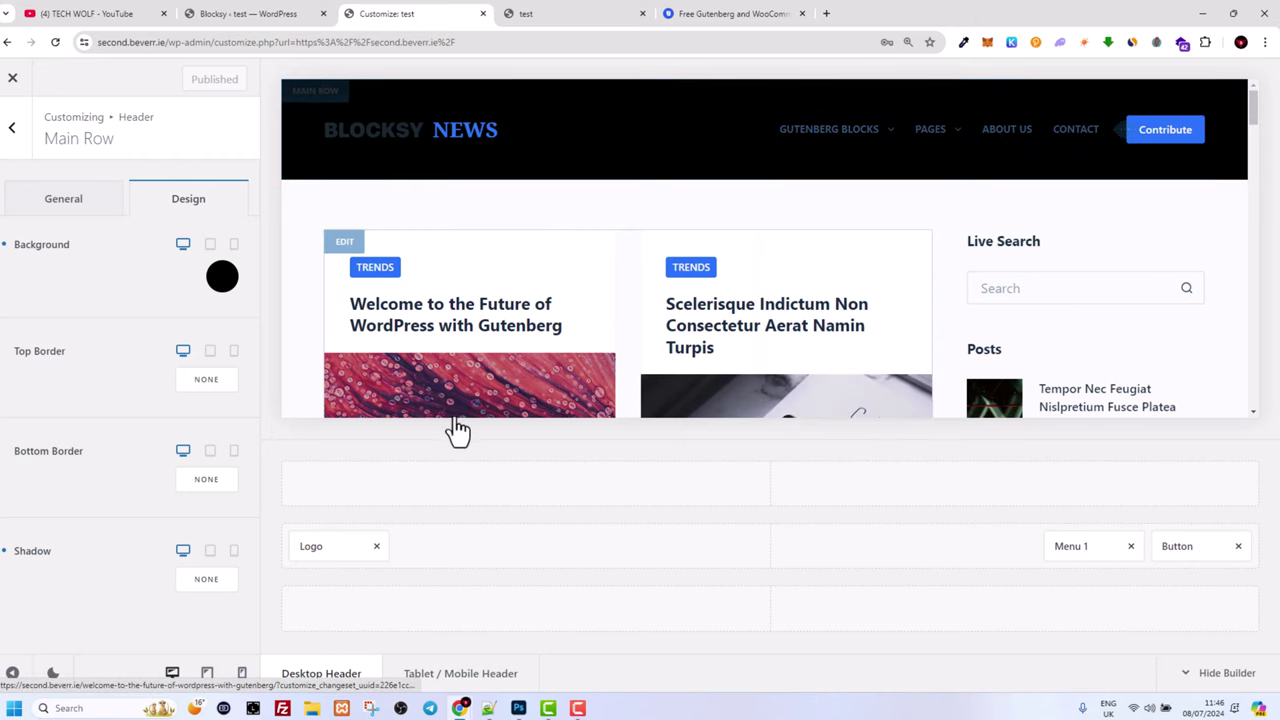
# - In Menu 1's design options, make the text white and assign Main Menu to the header menu
pyautogui.click(1129, 131)
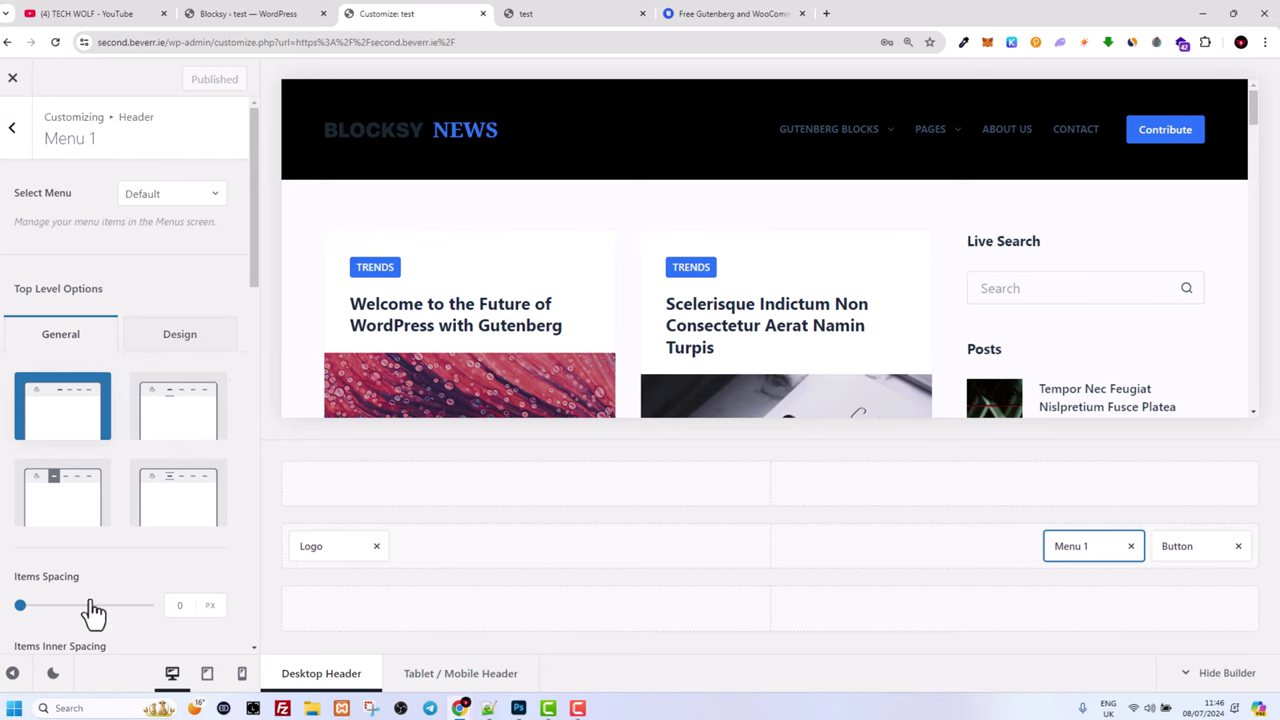
pyautogui.click(180, 340)
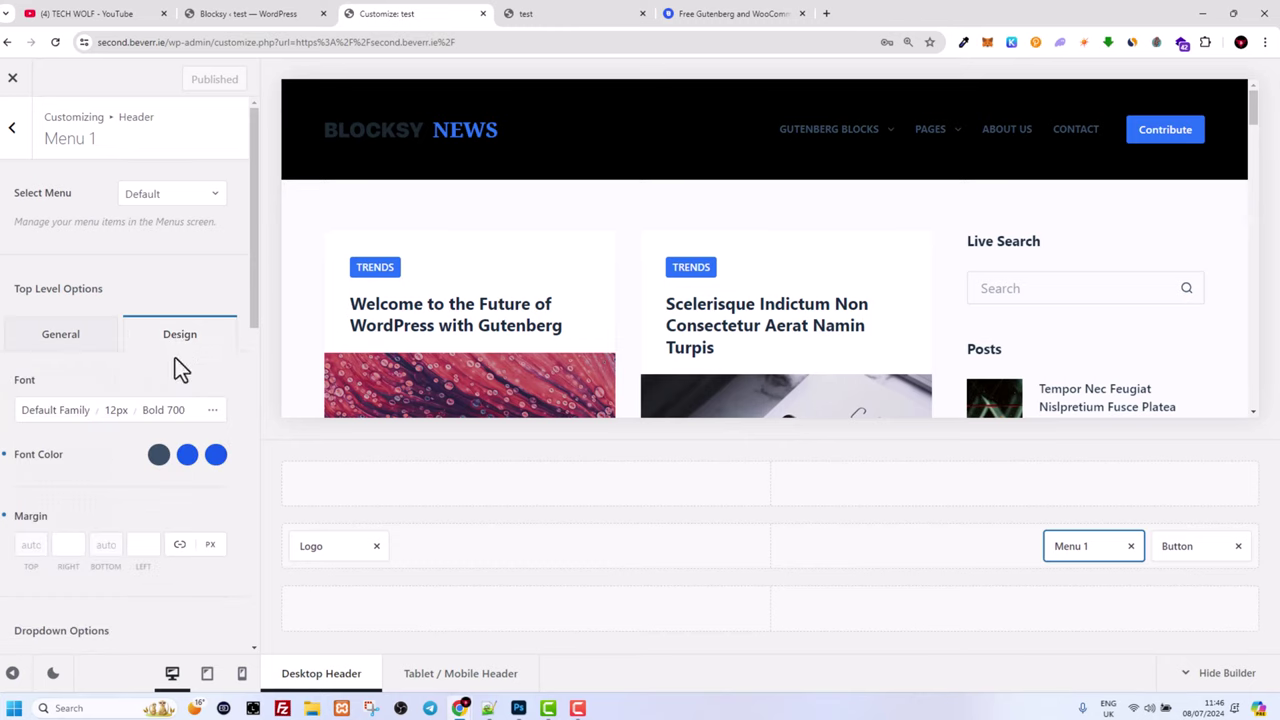
pyautogui.click(159, 462)
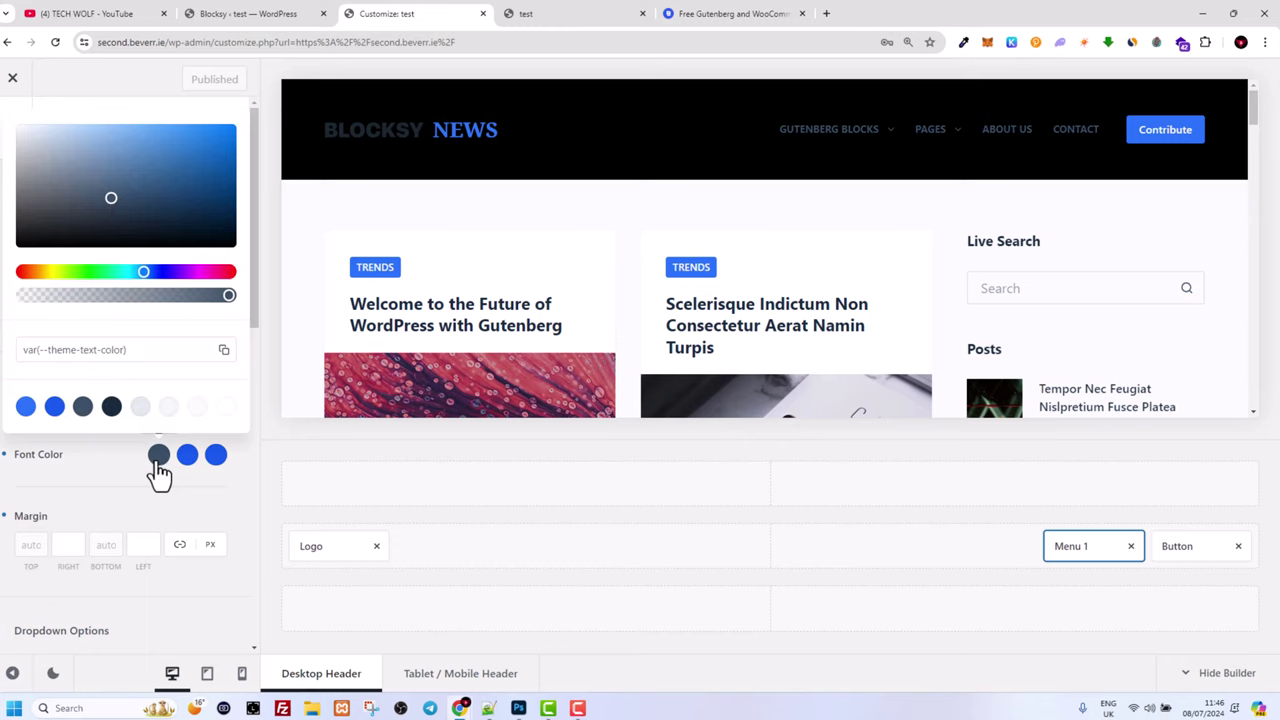
pyautogui.click(227, 408)
pyautogui.click(161, 202)
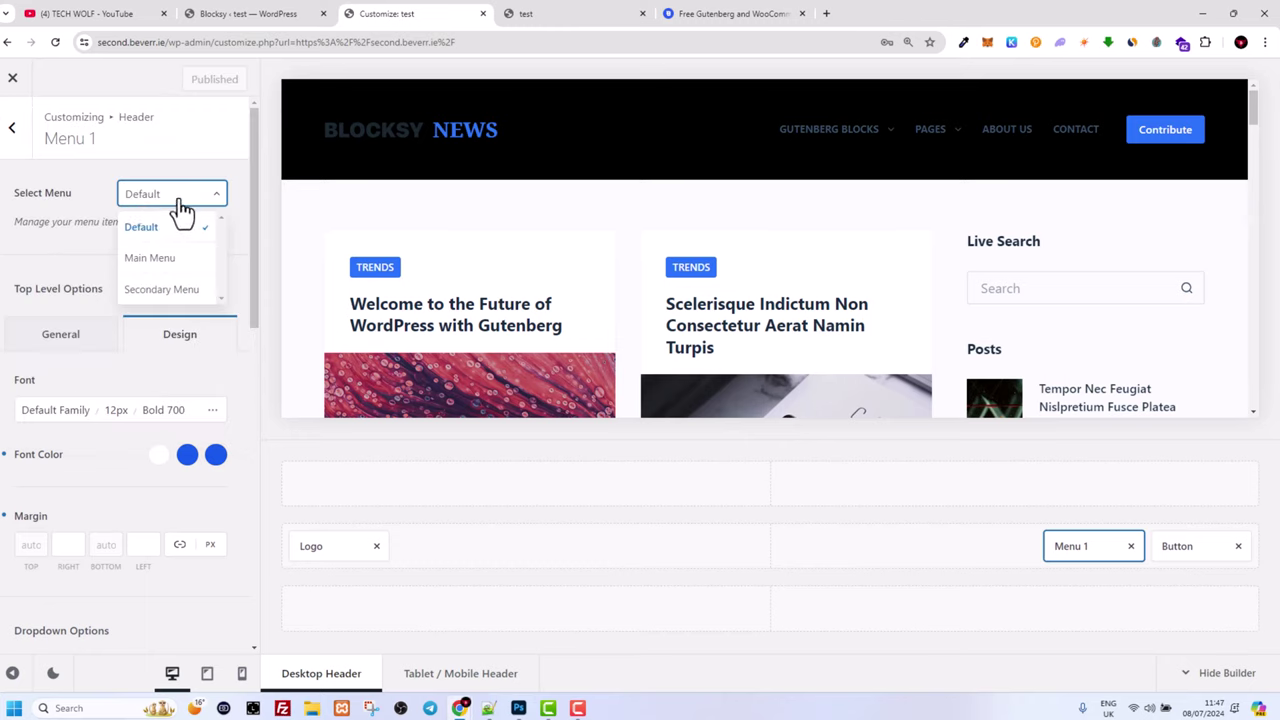
pyautogui.click(150, 259)
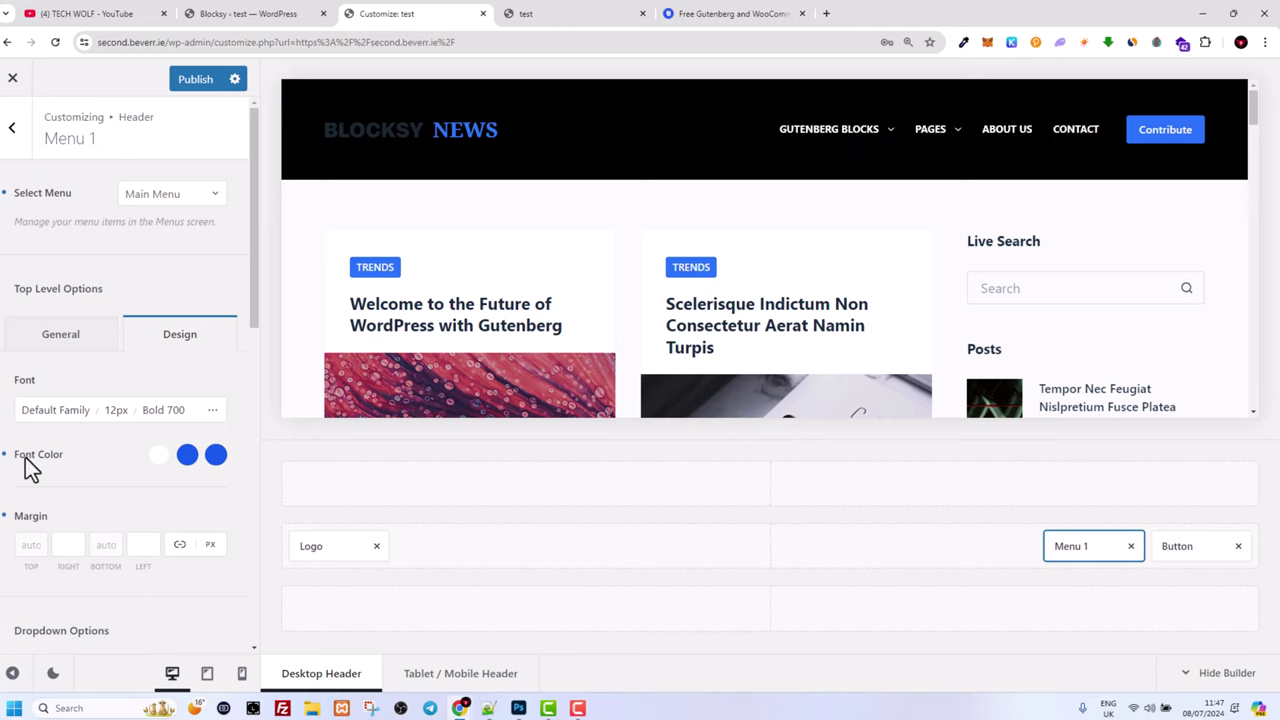
# - Set the menu text to palette Color 5, the other colours to red #e51111, and publish
pyautogui.click(159, 458)
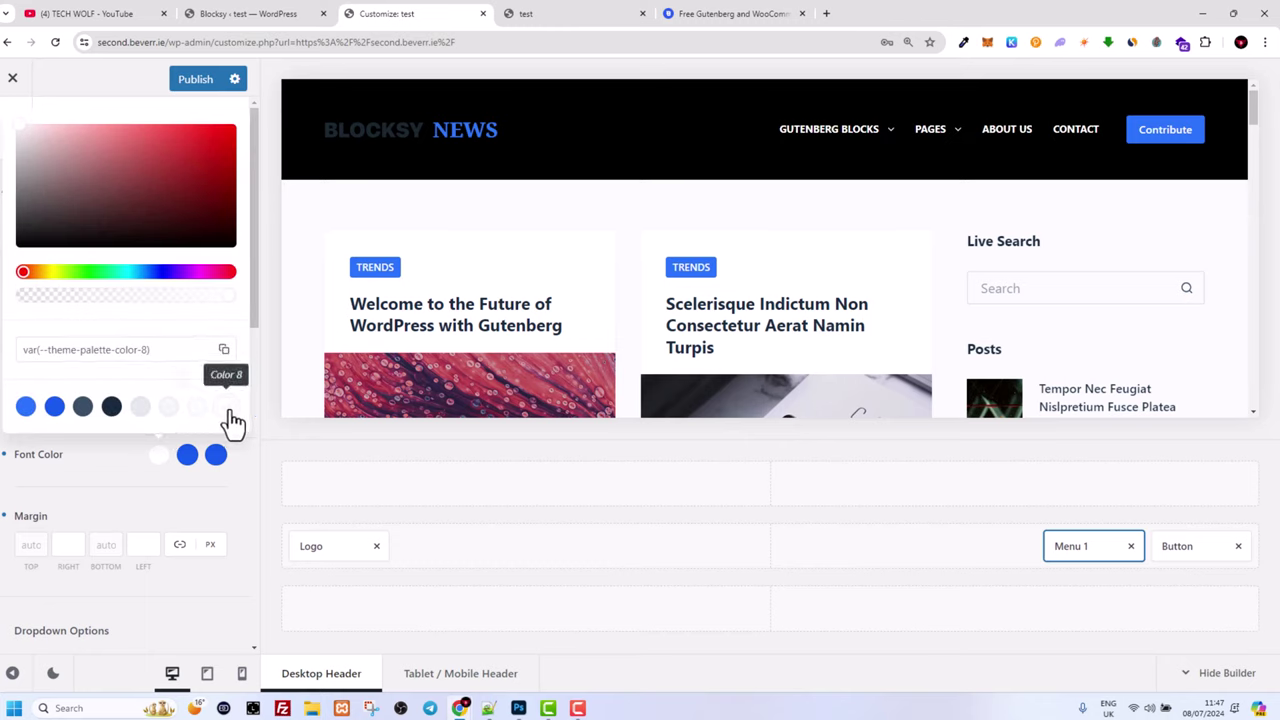
pyautogui.click(168, 420)
pyautogui.click(141, 422)
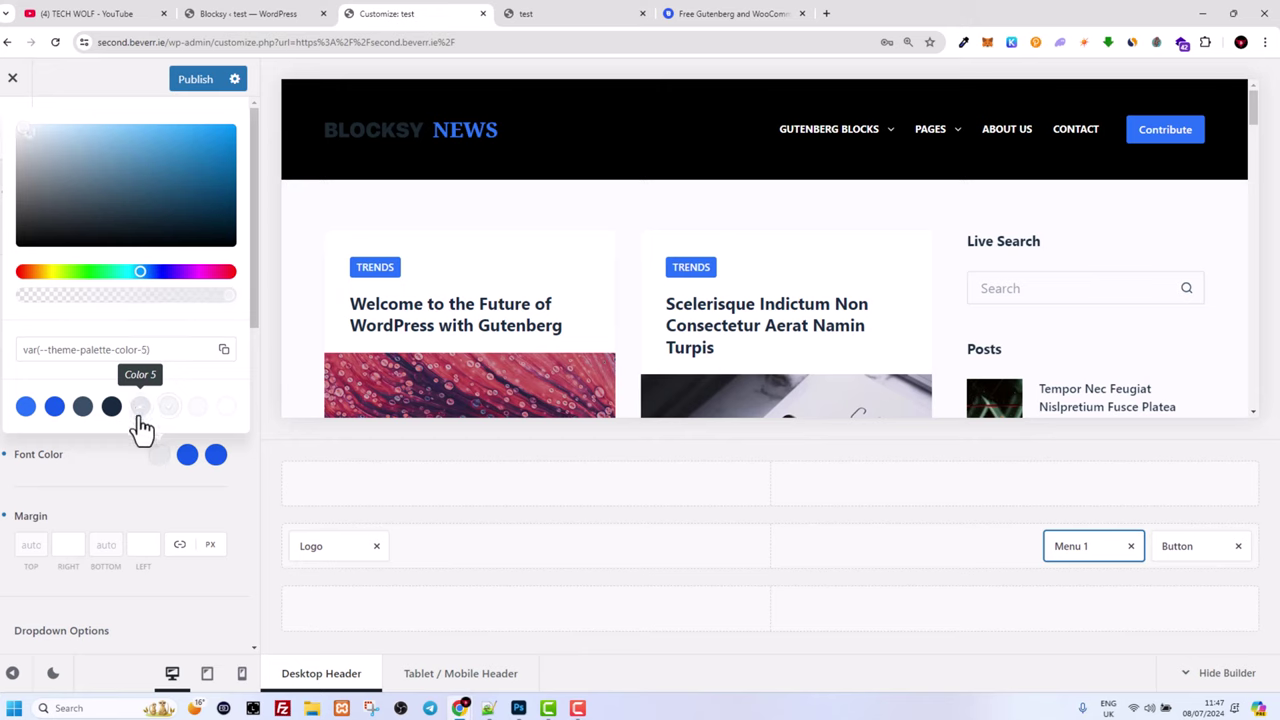
pyautogui.click(134, 458)
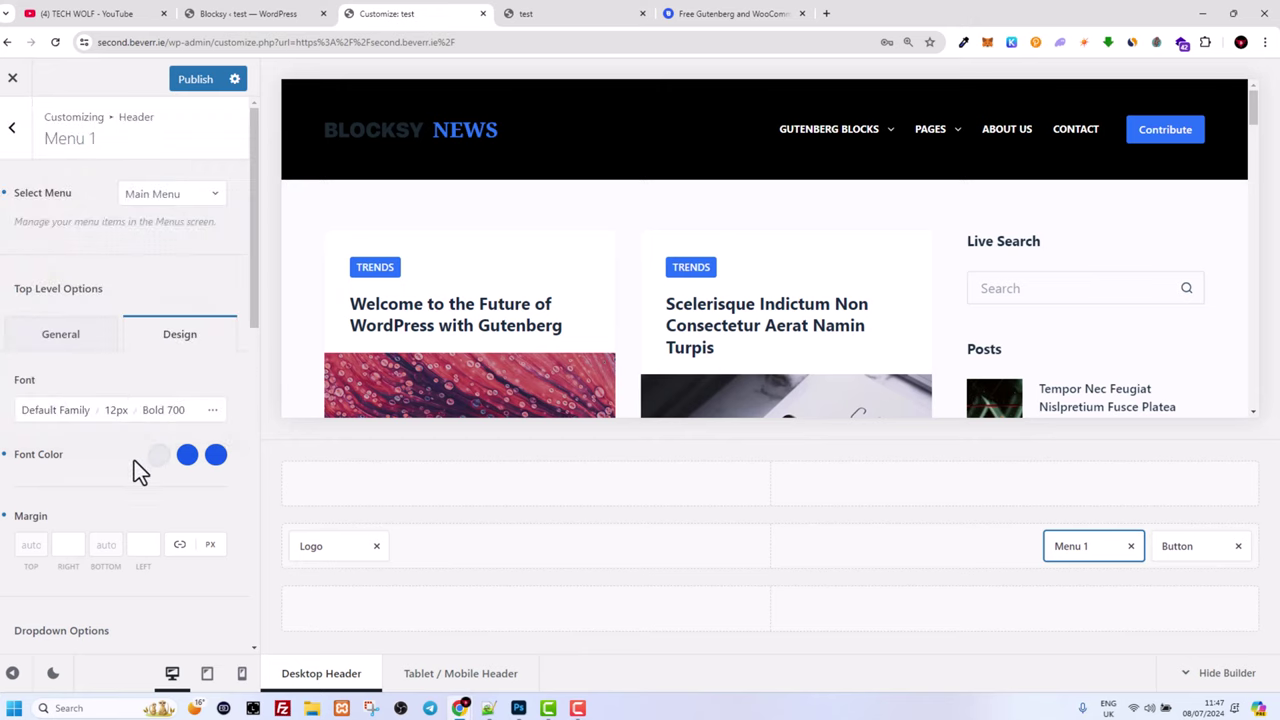
pyautogui.moveTo(880, 125)
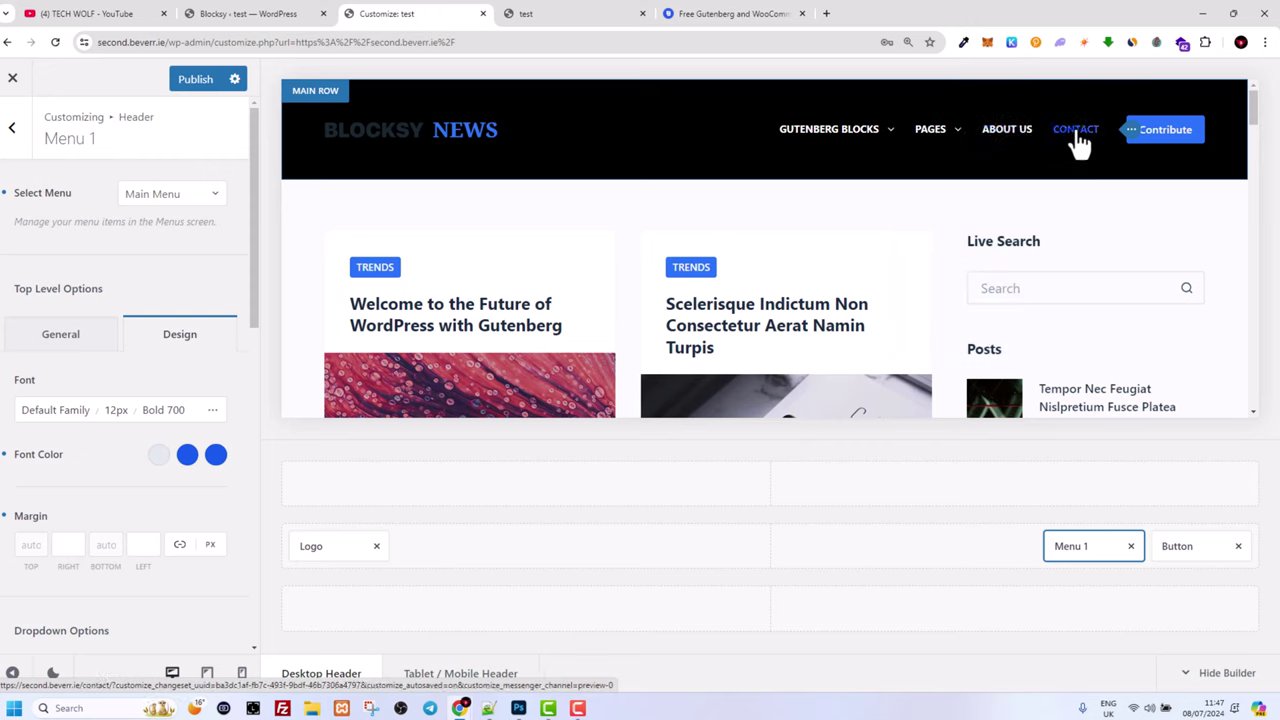
pyautogui.click(186, 458)
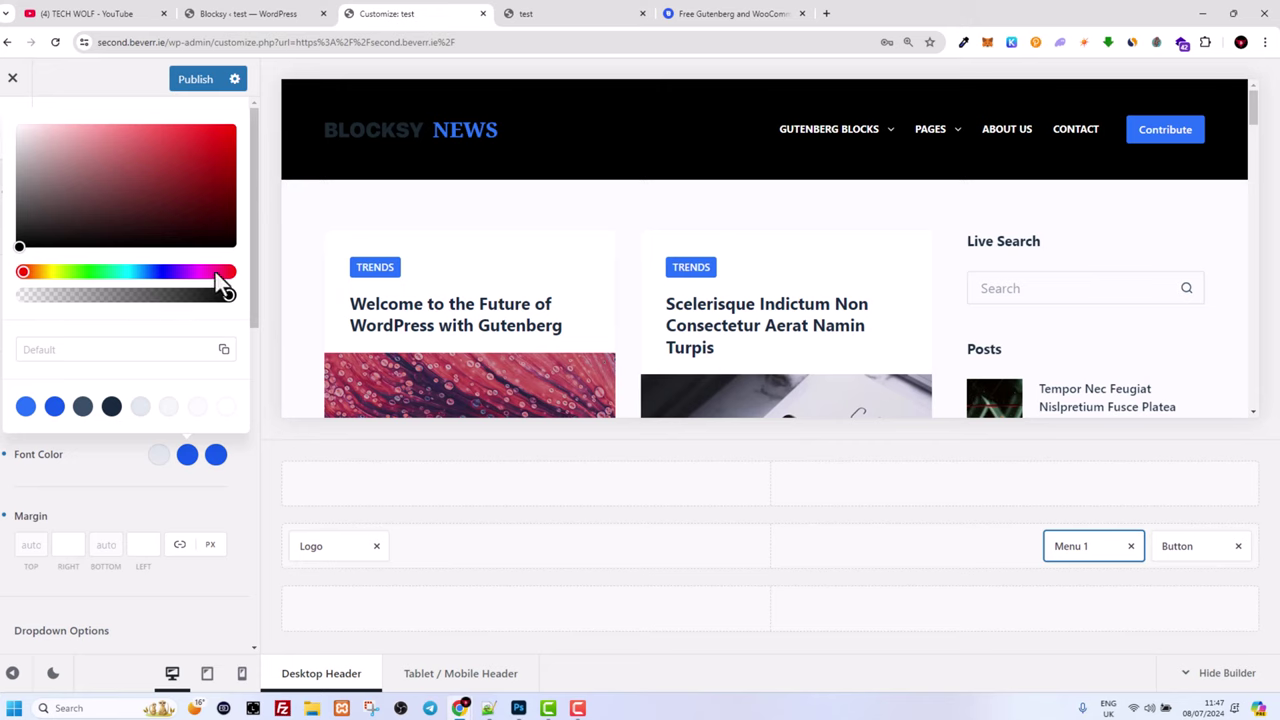
pyautogui.click(217, 138)
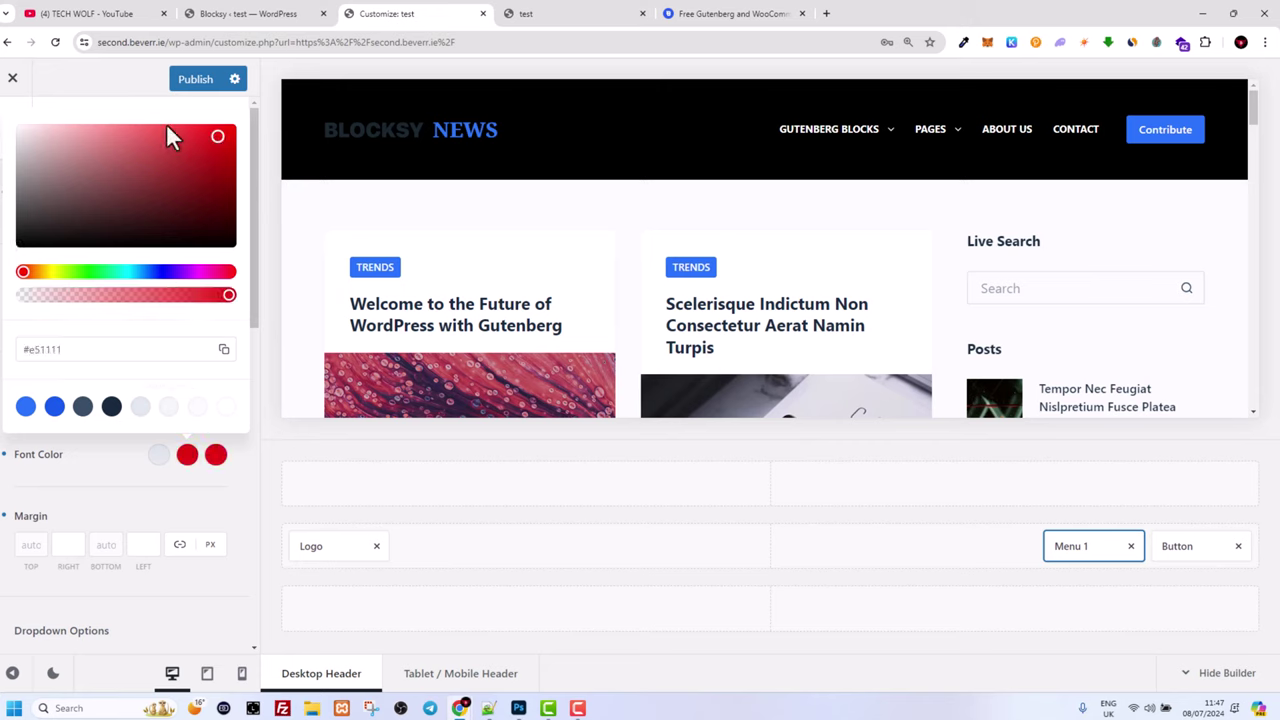
pyautogui.click(196, 79)
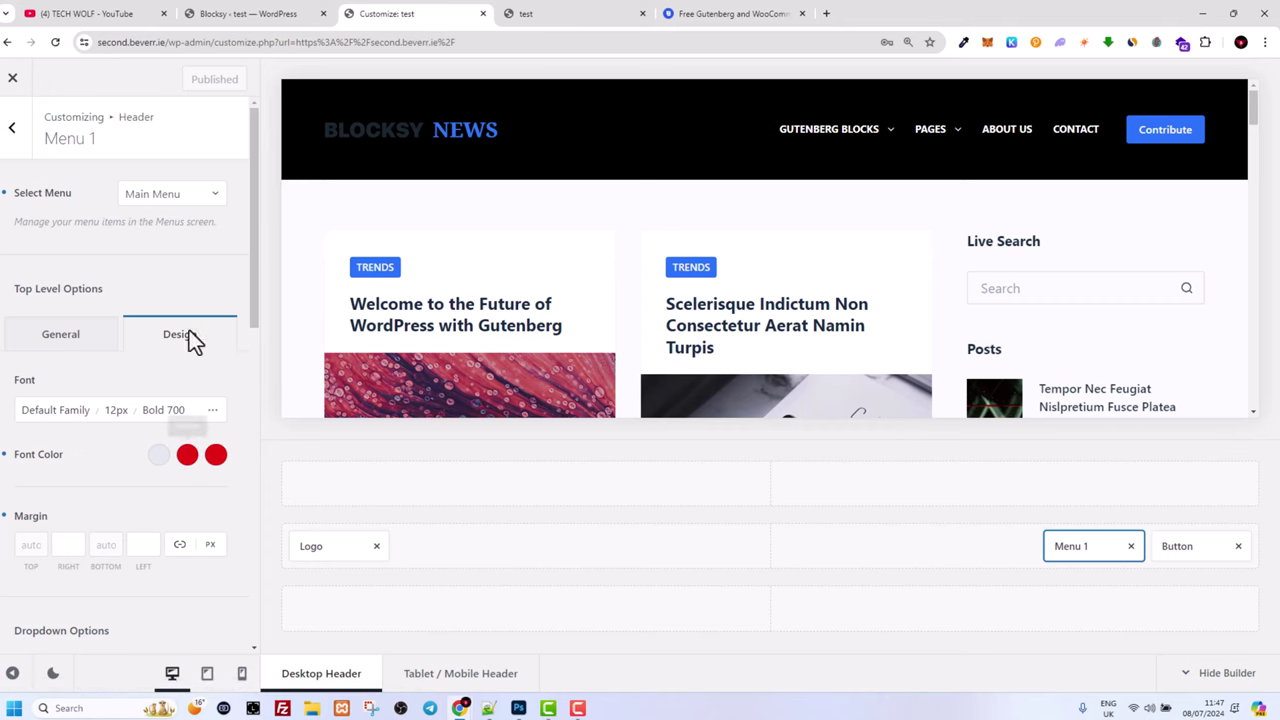
# - Check the black header and footer on the live site, then return to the Customizer's main options
pyautogui.click(12, 77)
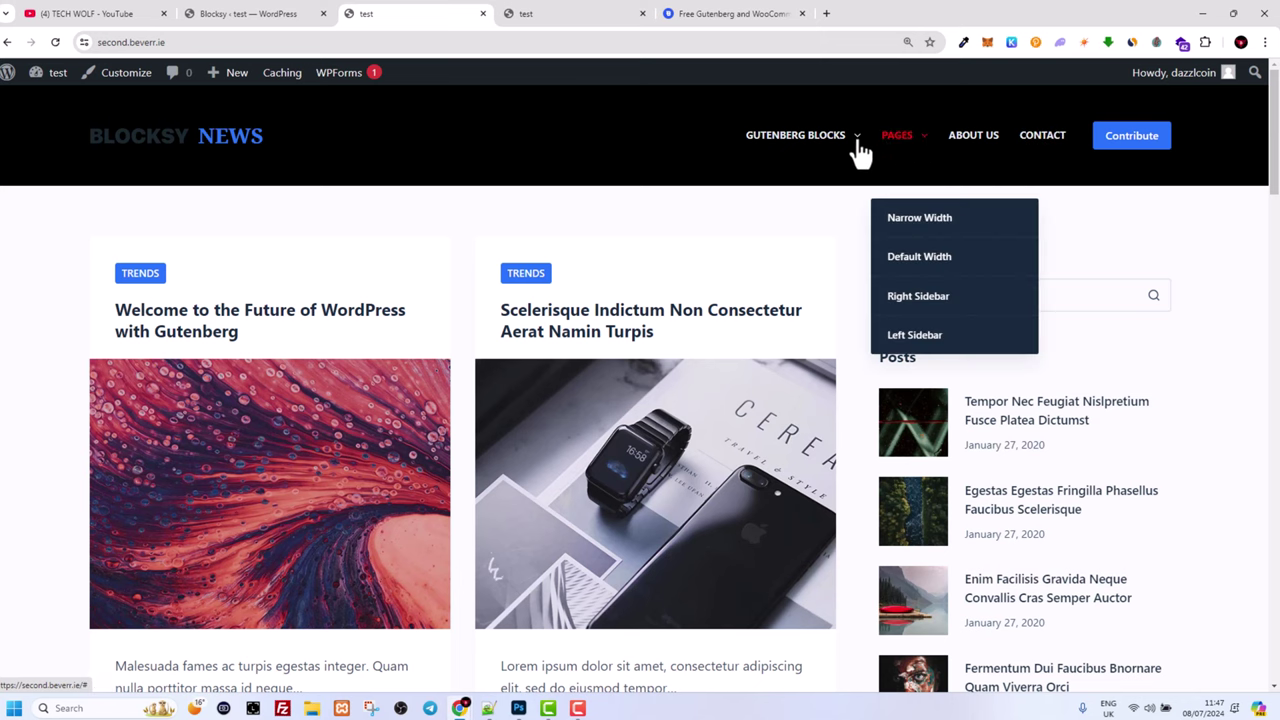
pyautogui.scroll(-20, 665, 305)
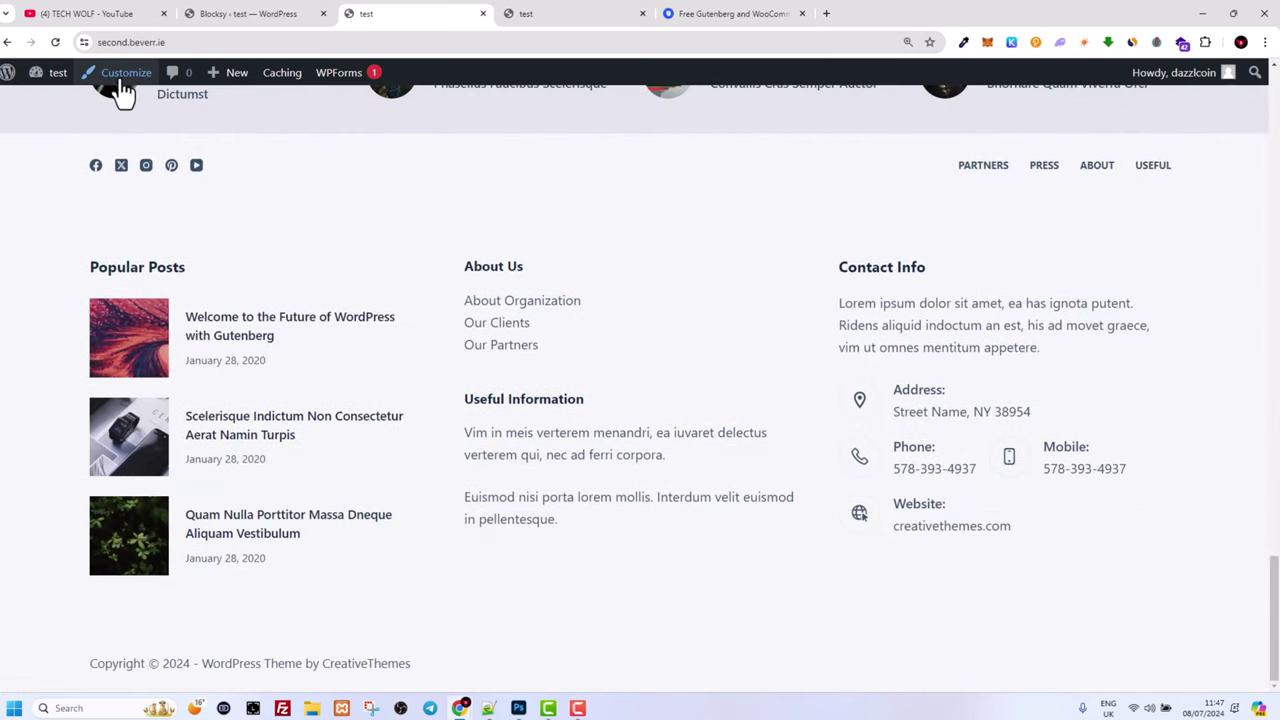
pyautogui.click(118, 350)
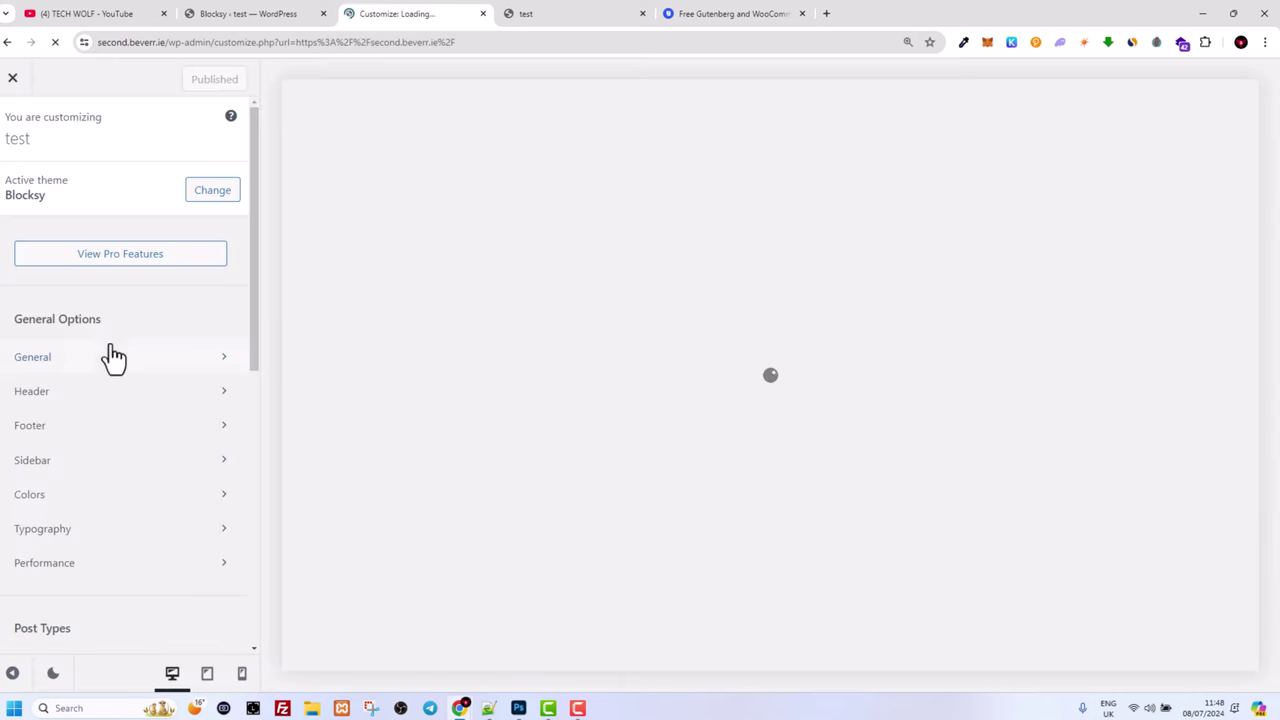
pyautogui.scroll(-2, 12, 325)
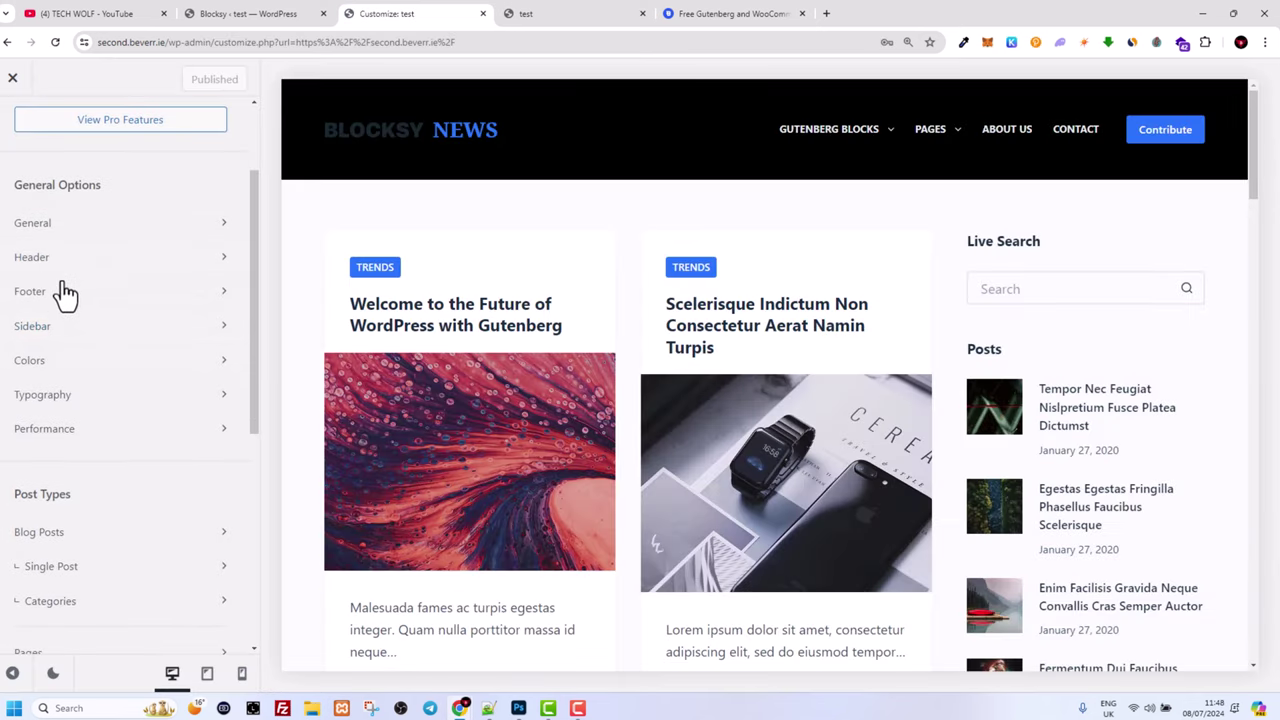
pyautogui.click(40, 258)
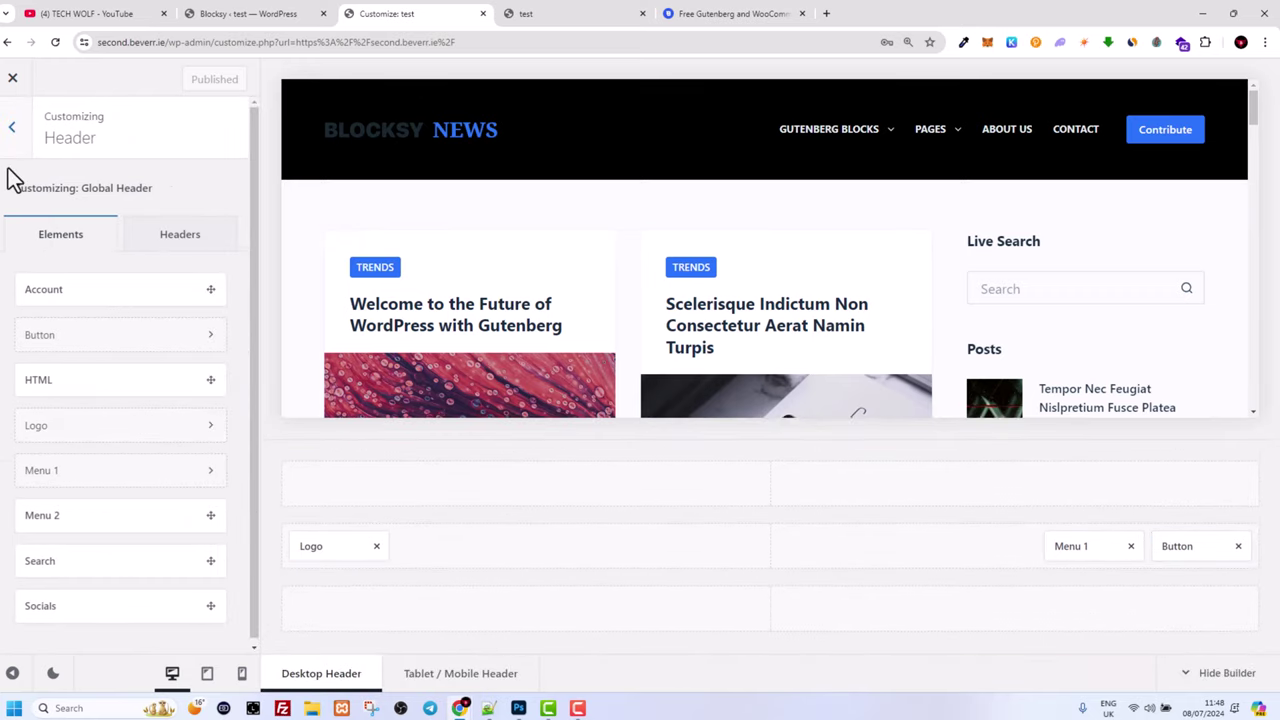
pyautogui.click(12, 132)
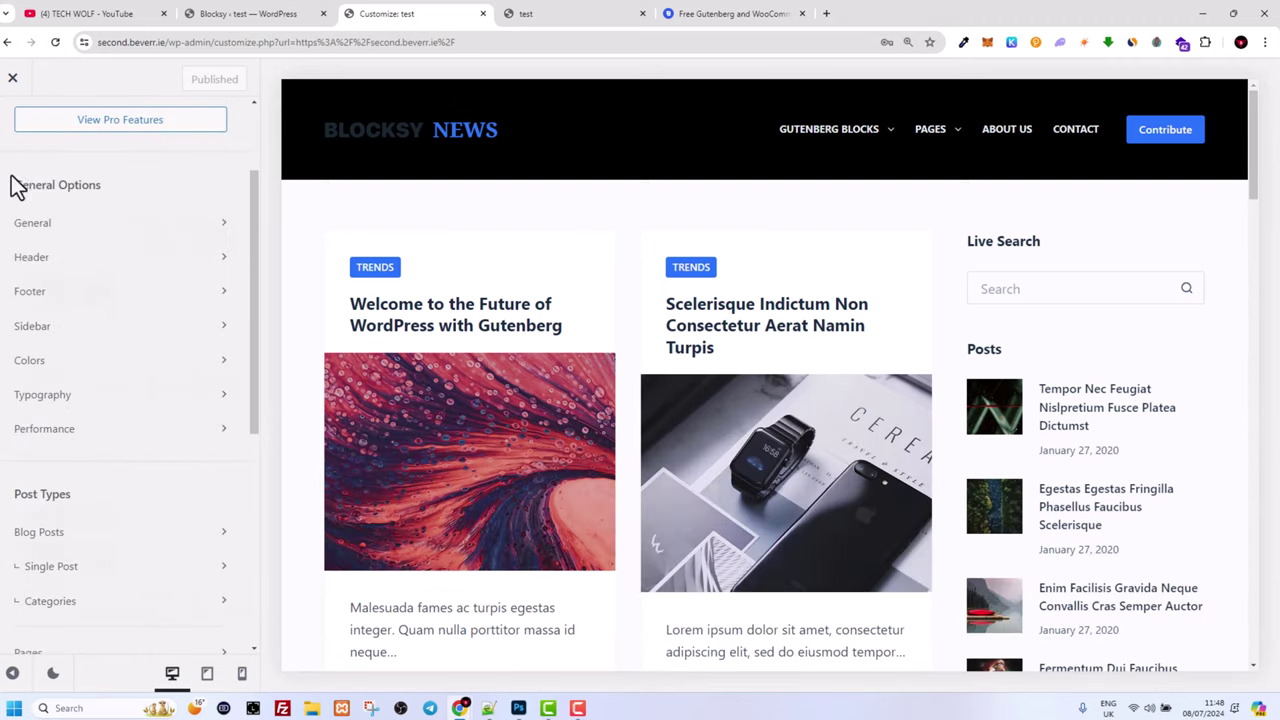
# - Open the Footer builder and scroll the preview to the Popular Posts, About Us and Contact Info columns
pyautogui.click(30, 291)
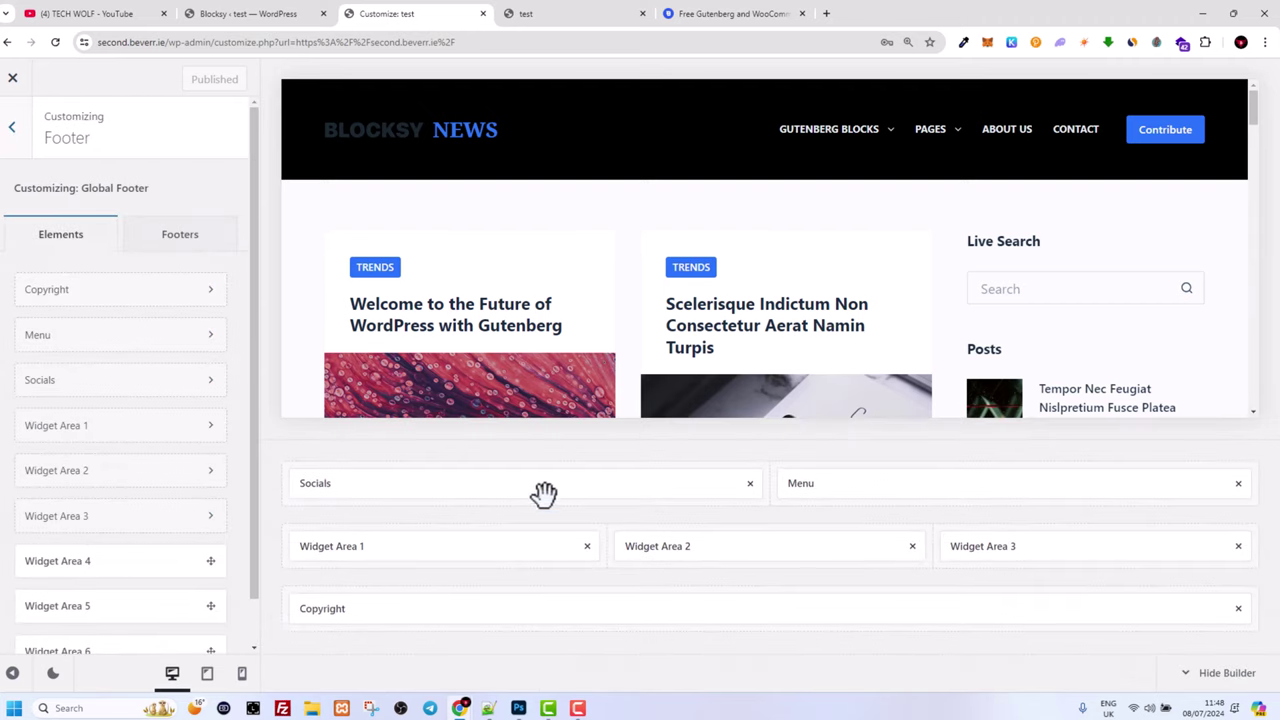
pyautogui.scroll(-5, 743, 320)
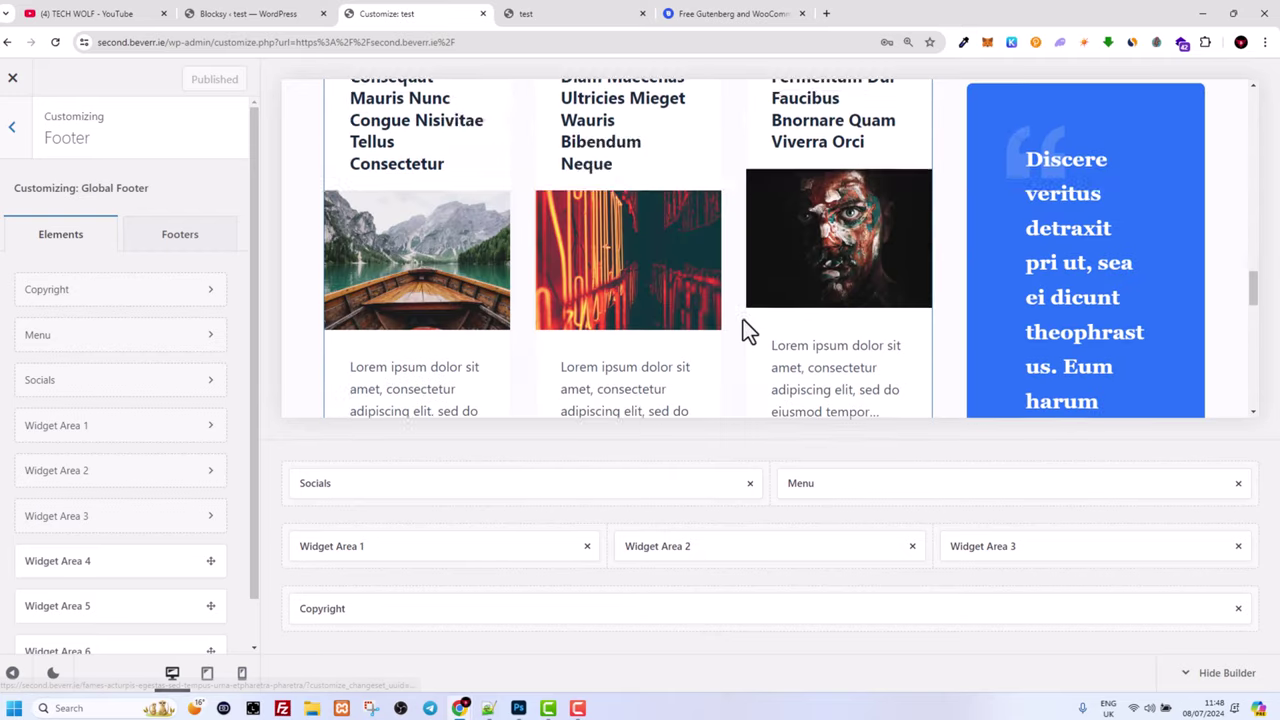
pyautogui.scroll(-10, 743, 325)
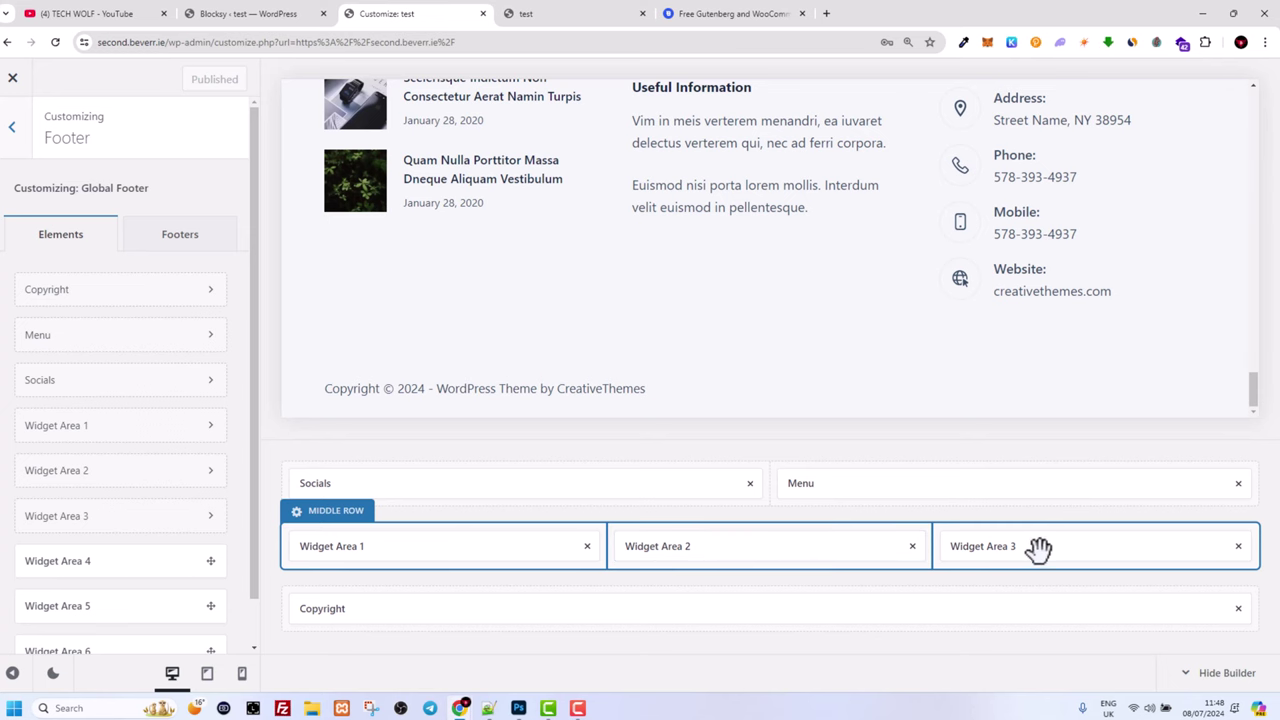
pyautogui.scroll(2, 790, 388)
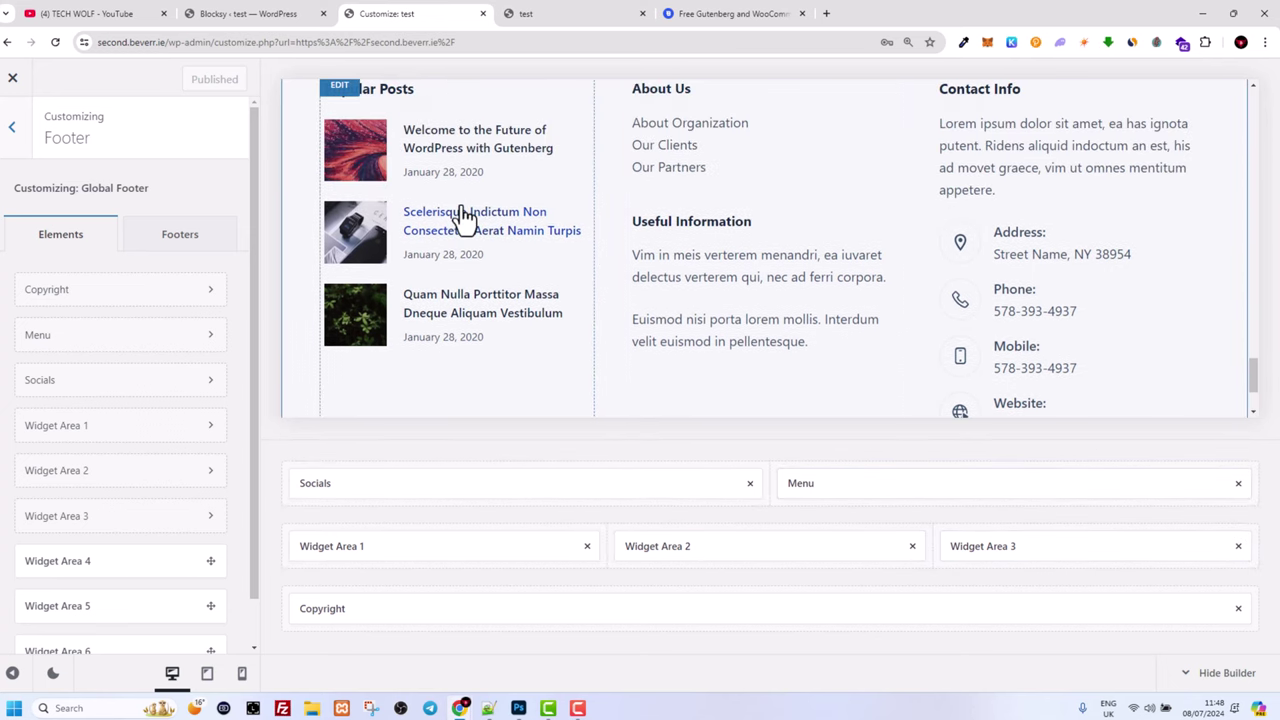
pyautogui.scroll(2, 808, 217)
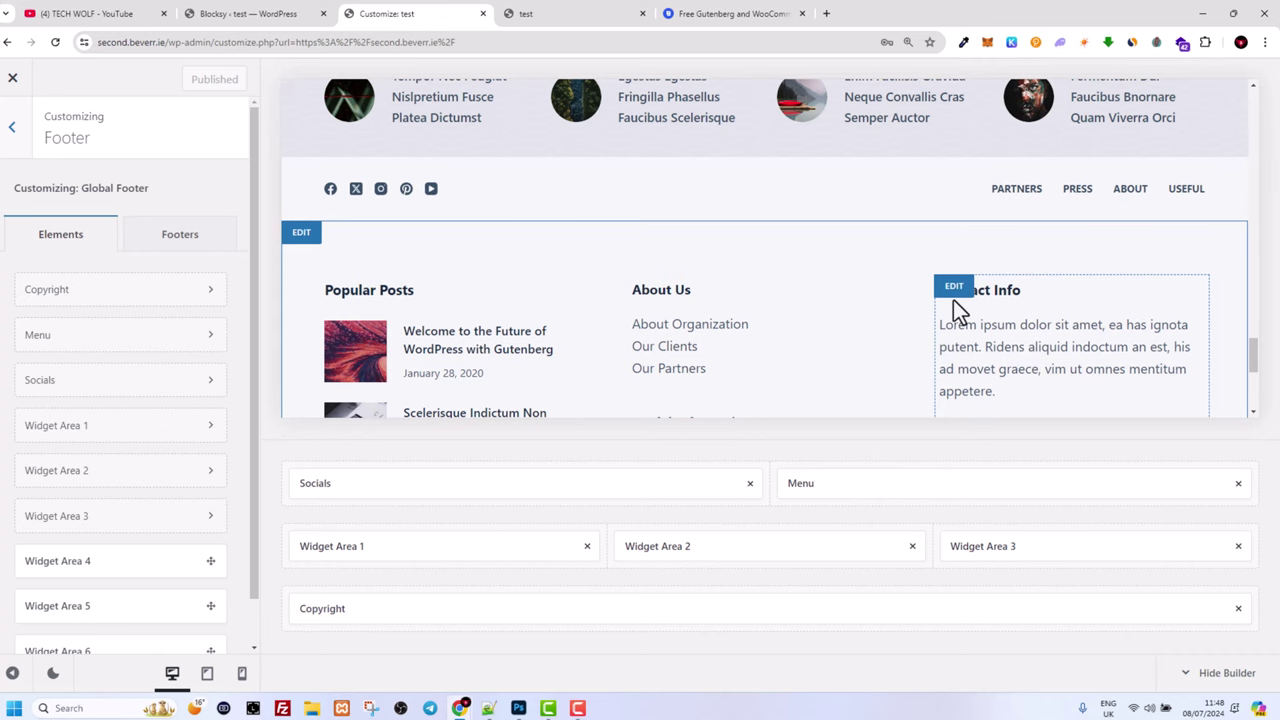
pyautogui.scroll(-1, 958, 301)
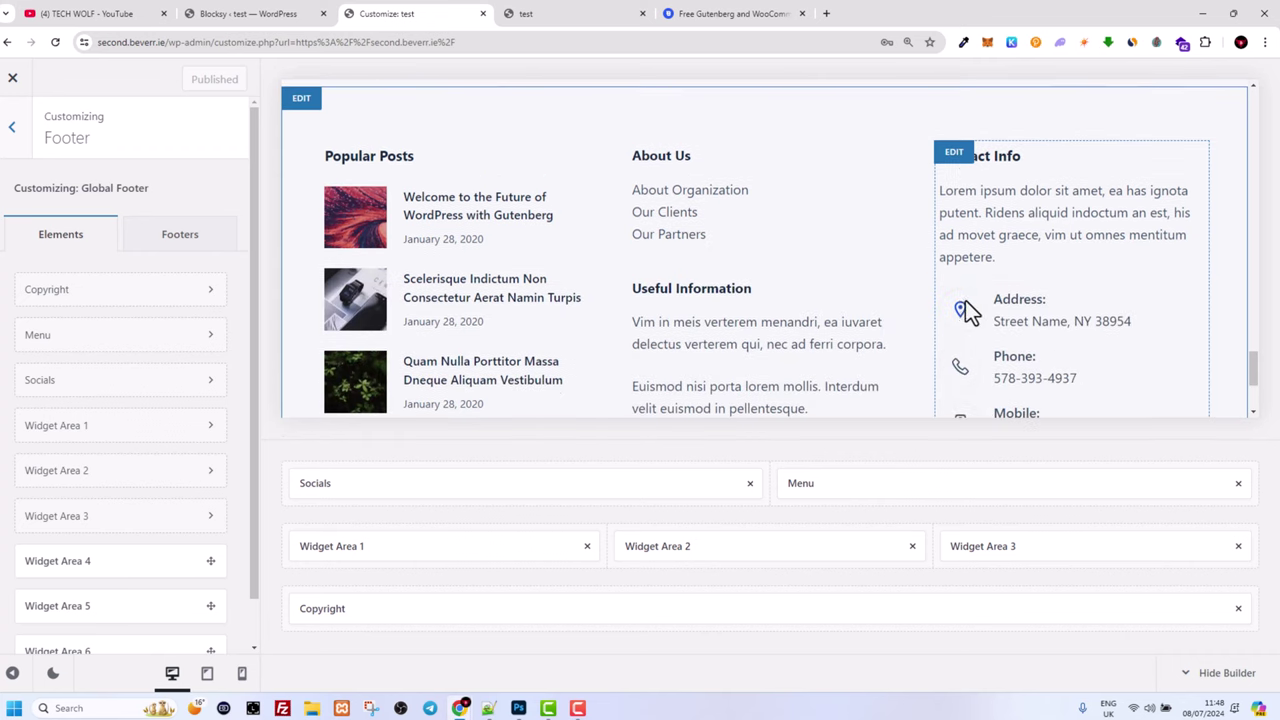
# - Open Widget Area 3, select all Contact Info blocks, then close the Customizer for the live site
pyautogui.click(956, 157)
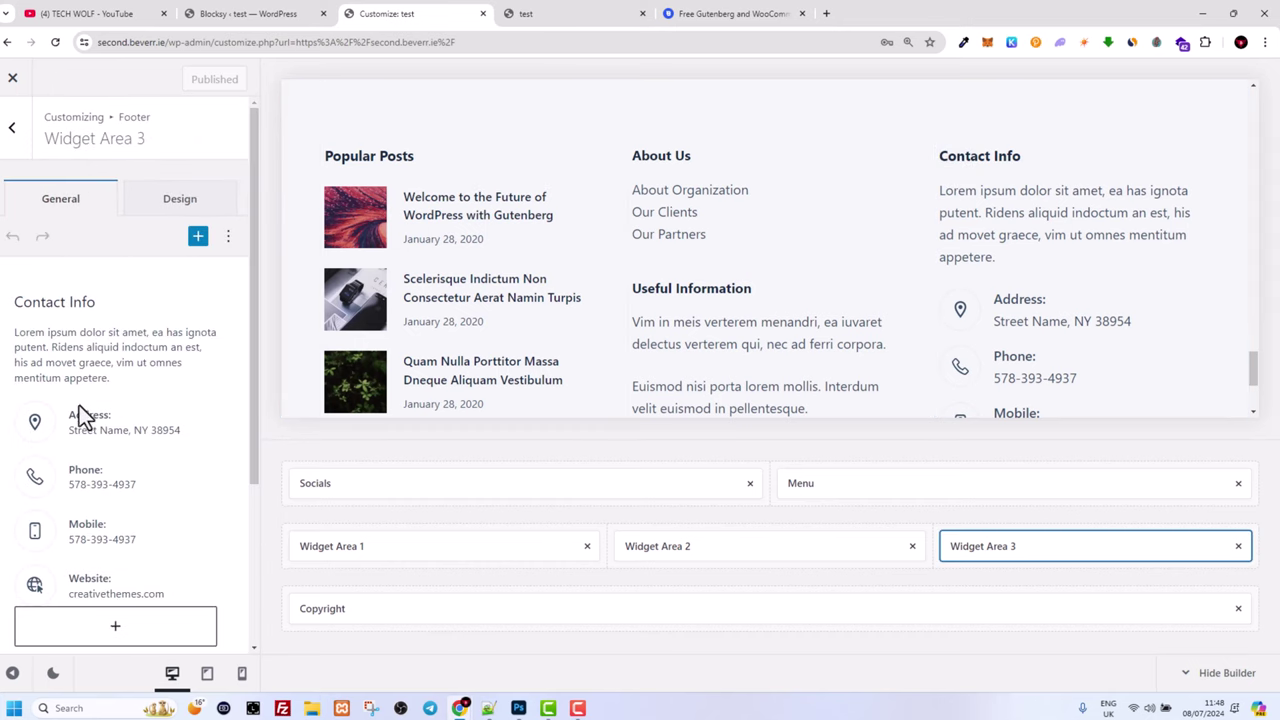
pyautogui.hotkey('ctrl', 'a')
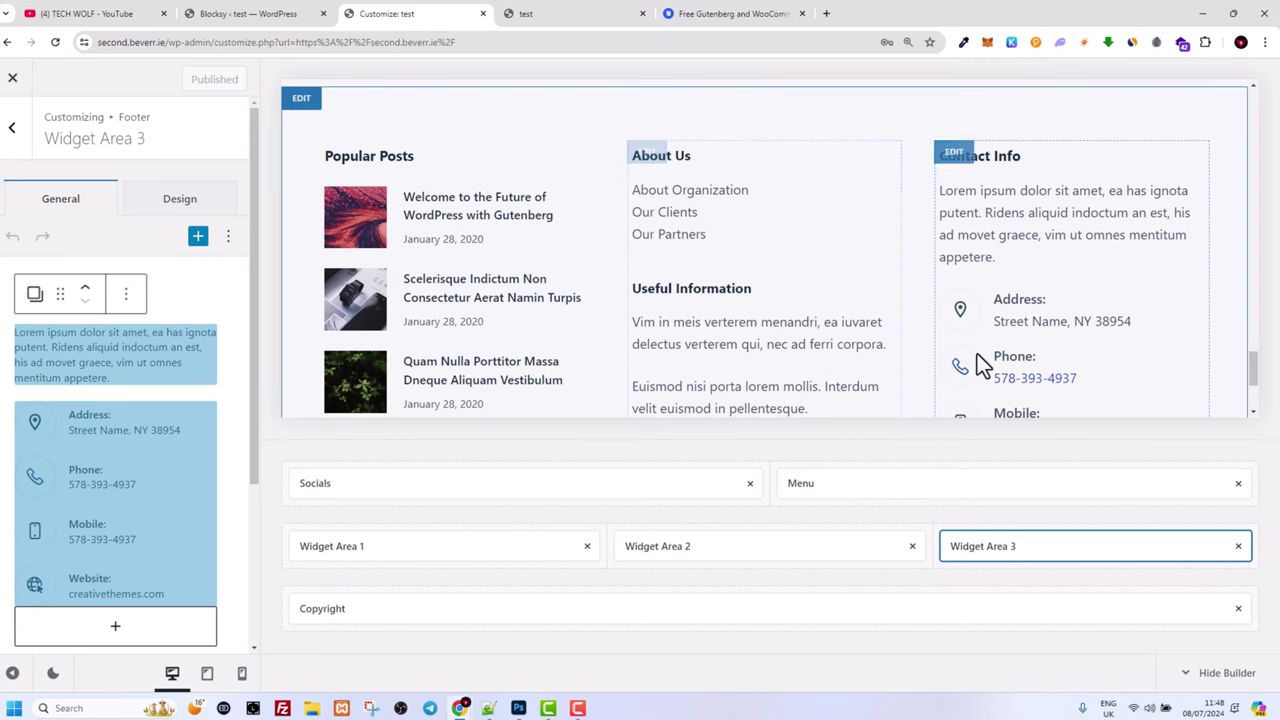
pyautogui.scroll(2, 1052, 332)
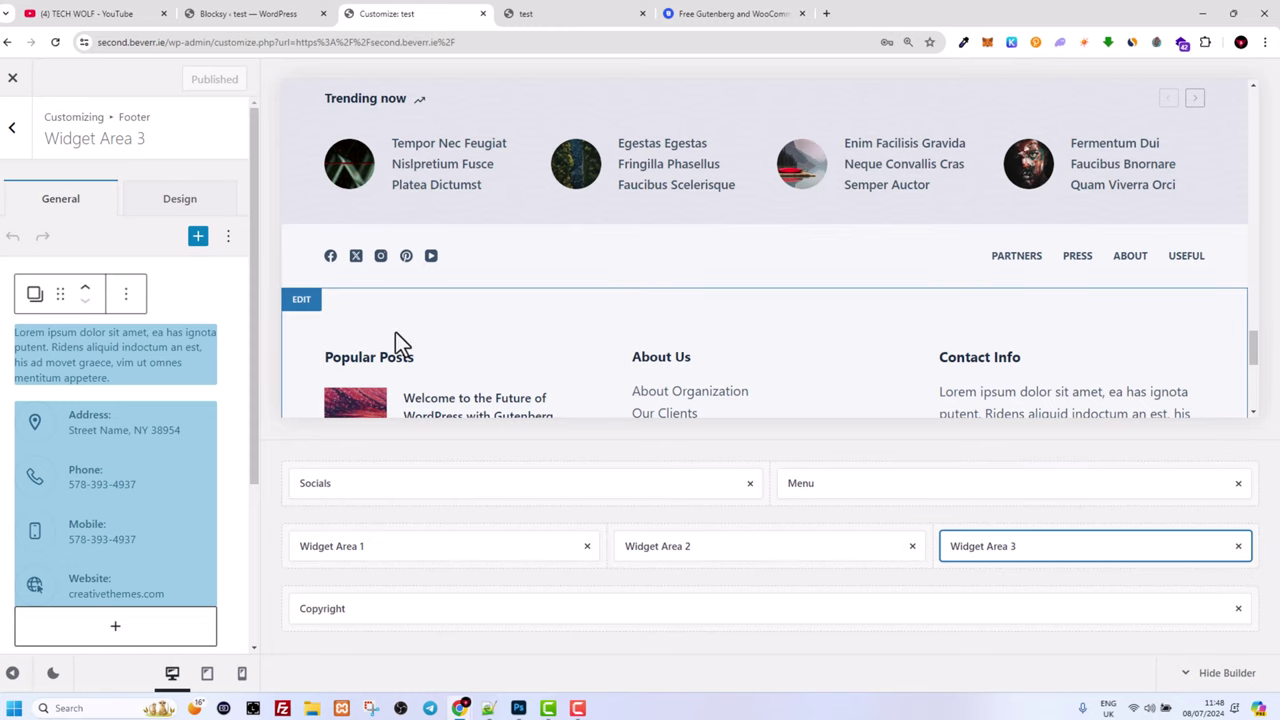
pyautogui.scroll(10, 401, 331)
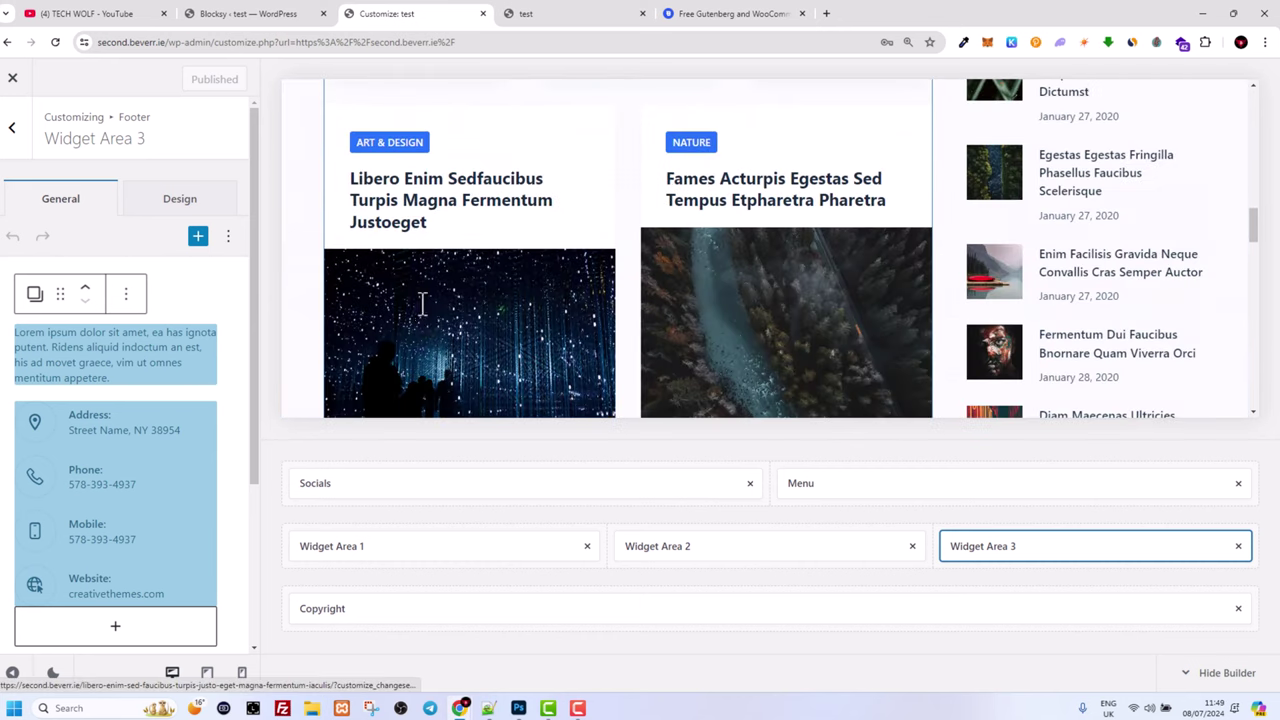
pyautogui.scroll(8, 423, 303)
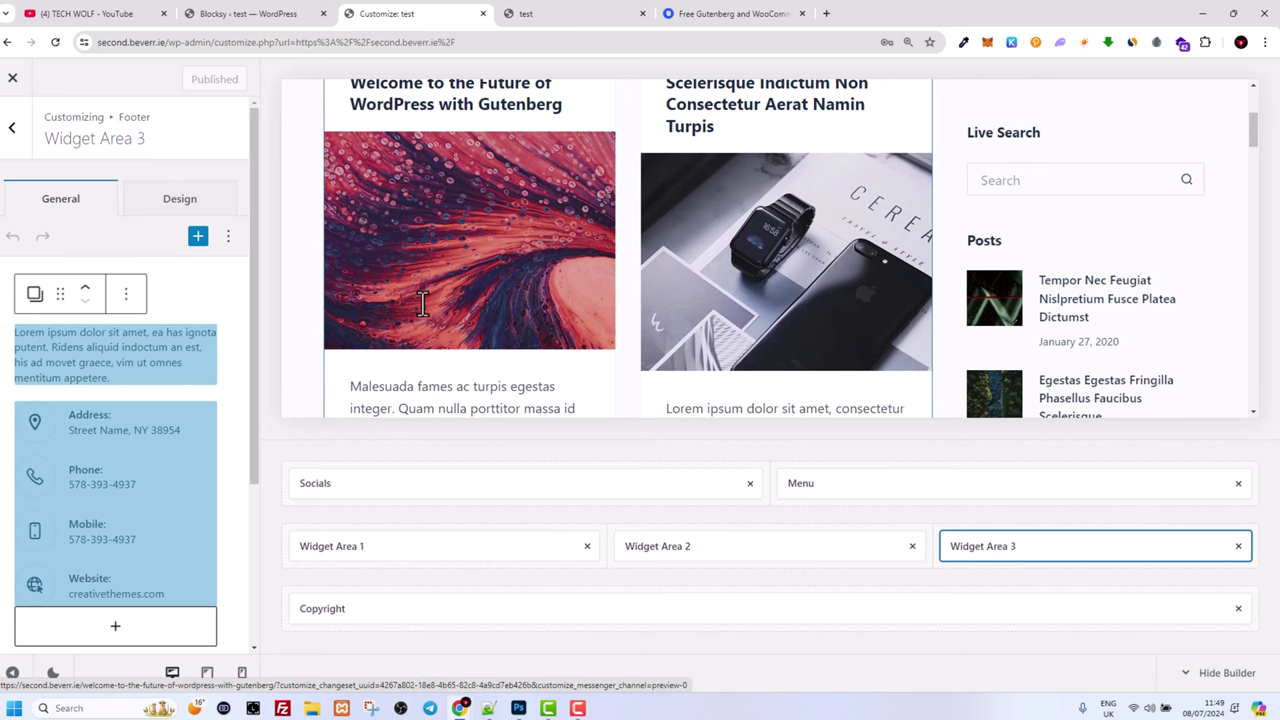
pyautogui.scroll(3, 420, 315)
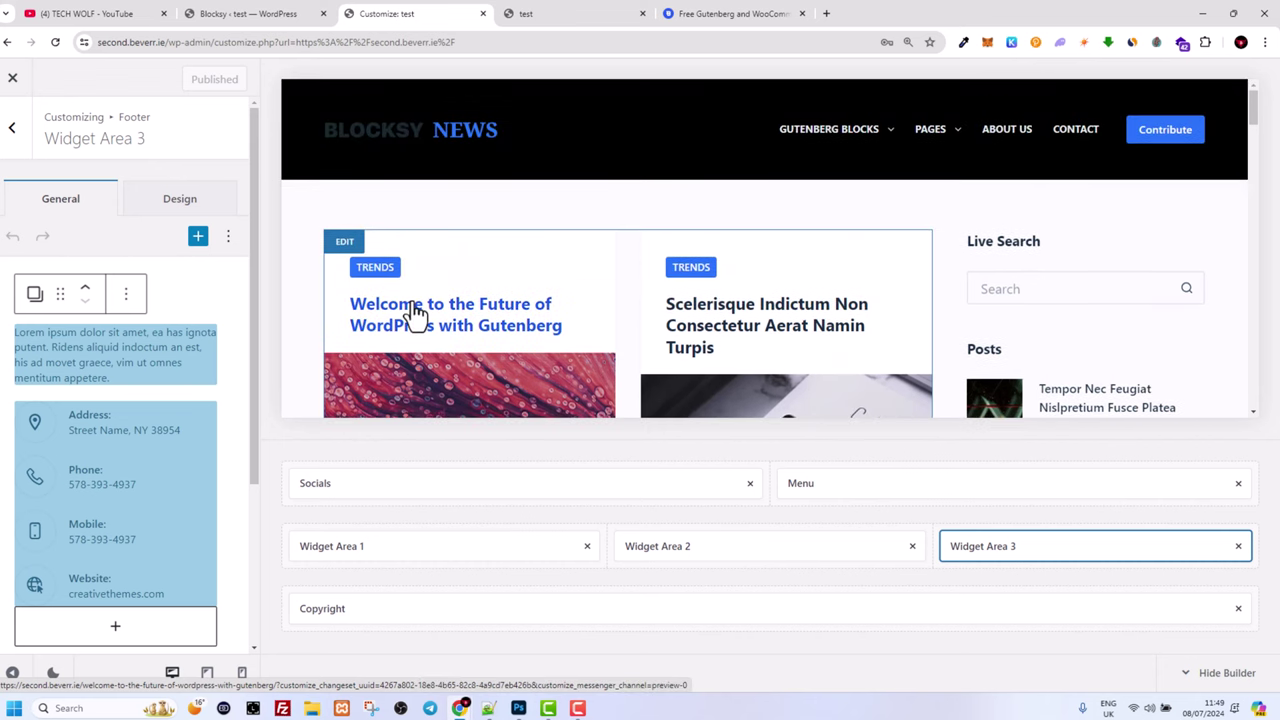
pyautogui.click(12, 78)
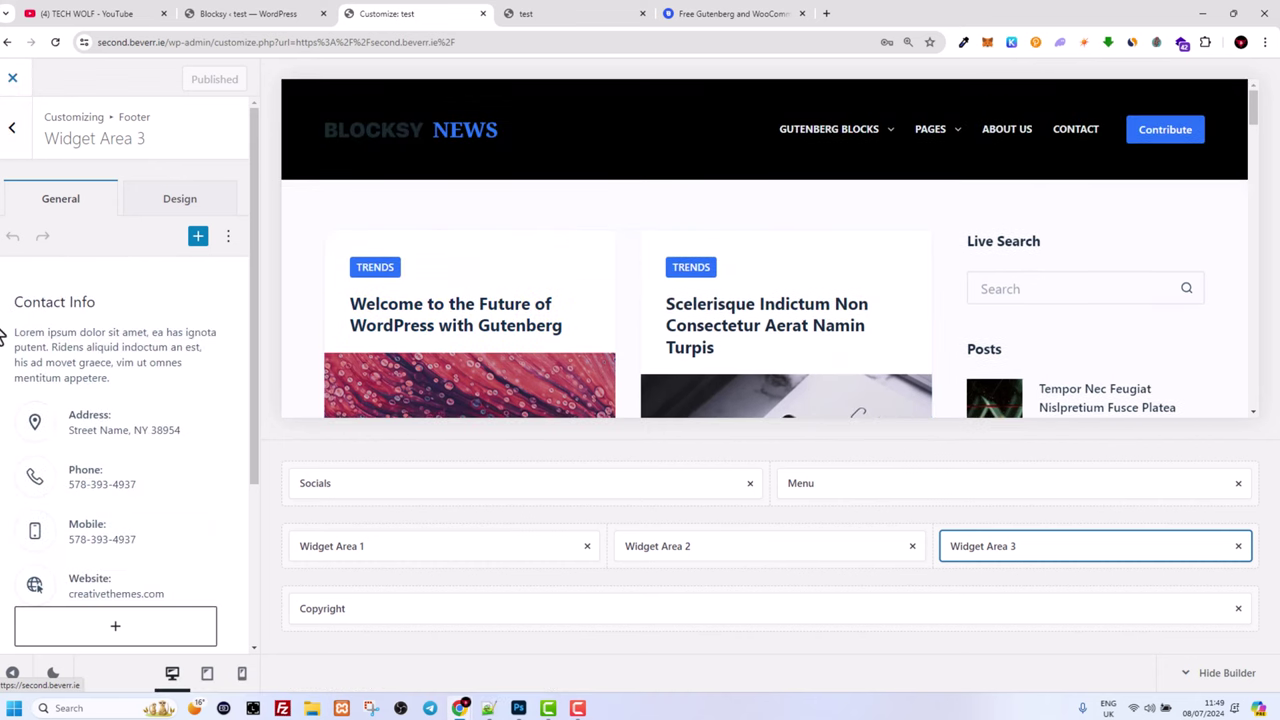